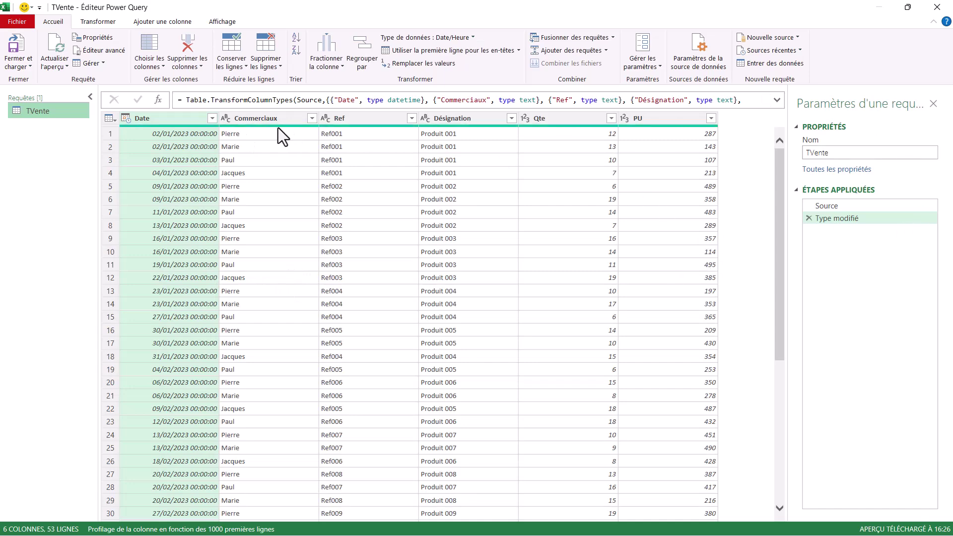
Delete the automatic "Type modifié" step from the TVente query's applied steps
{"action": "scroll", "coordinate": [271, 278], "scroll_direction": "down", "scroll_amount": 7}
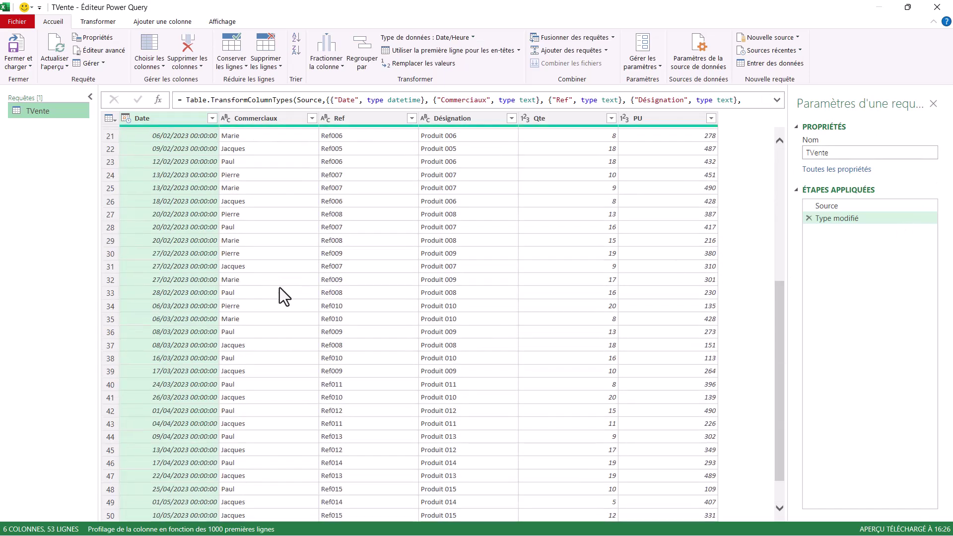
{"action": "scroll", "coordinate": [288, 248], "scroll_direction": "up", "scroll_amount": 8}
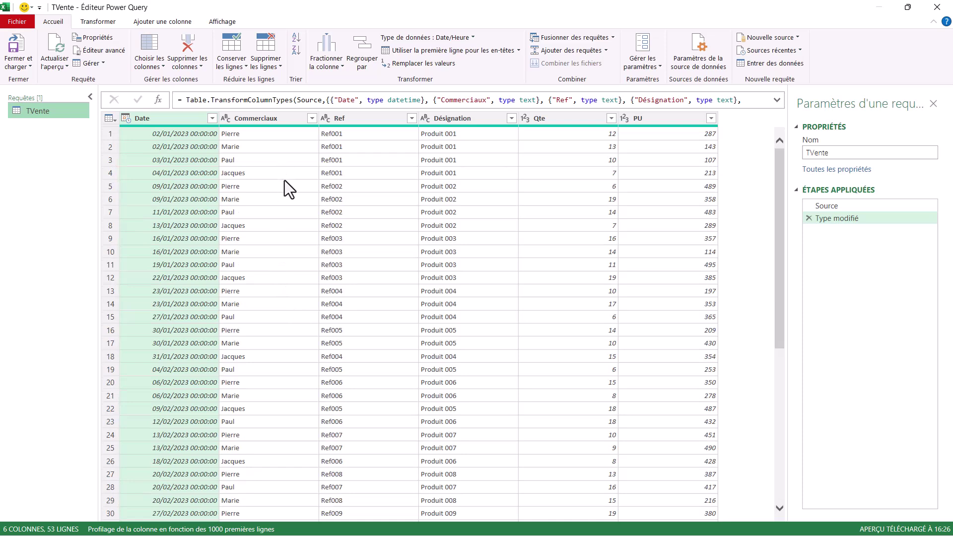
{"action": "left_click", "coordinate": [808, 218]}
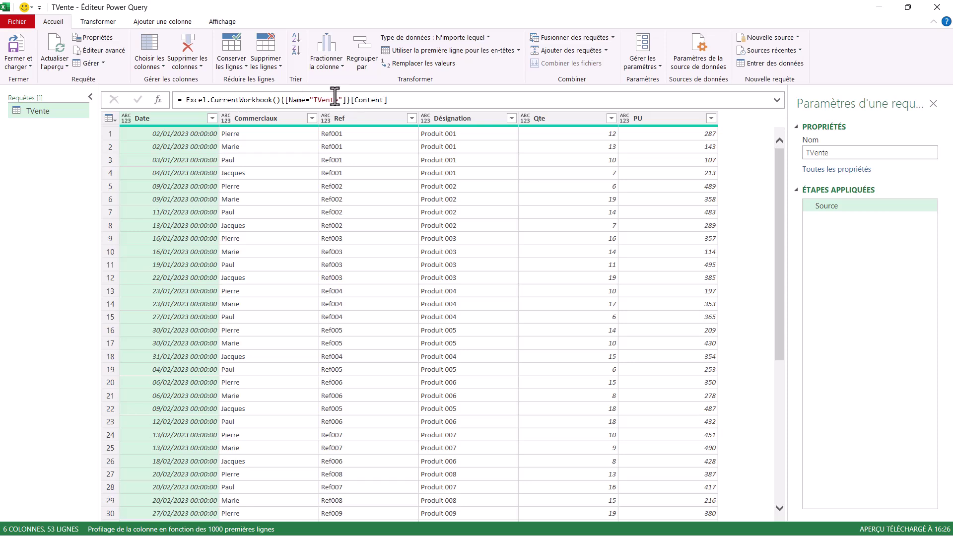
{"action": "left_click", "coordinate": [372, 177]}
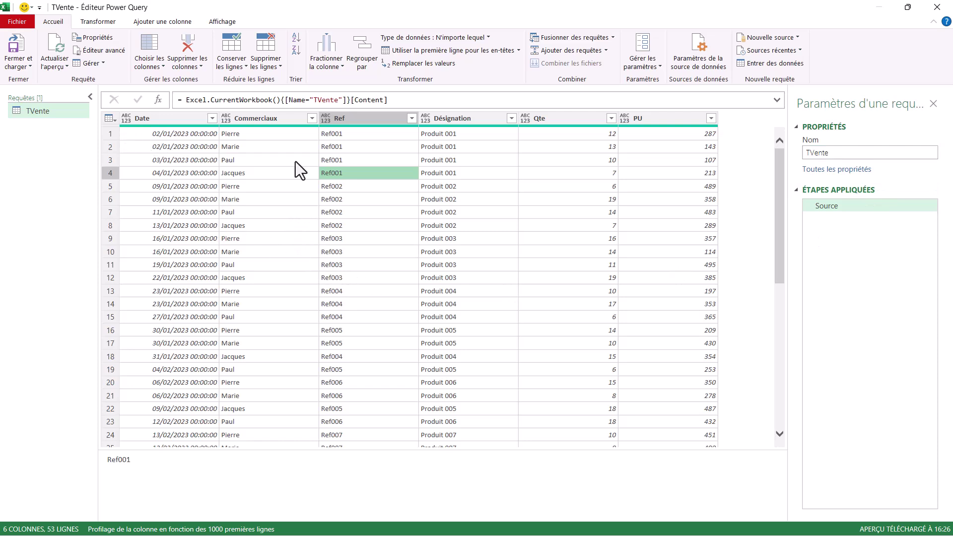
Add a column that multiplies the Qte column by the PU column
{"action": "left_click", "coordinate": [550, 122]}
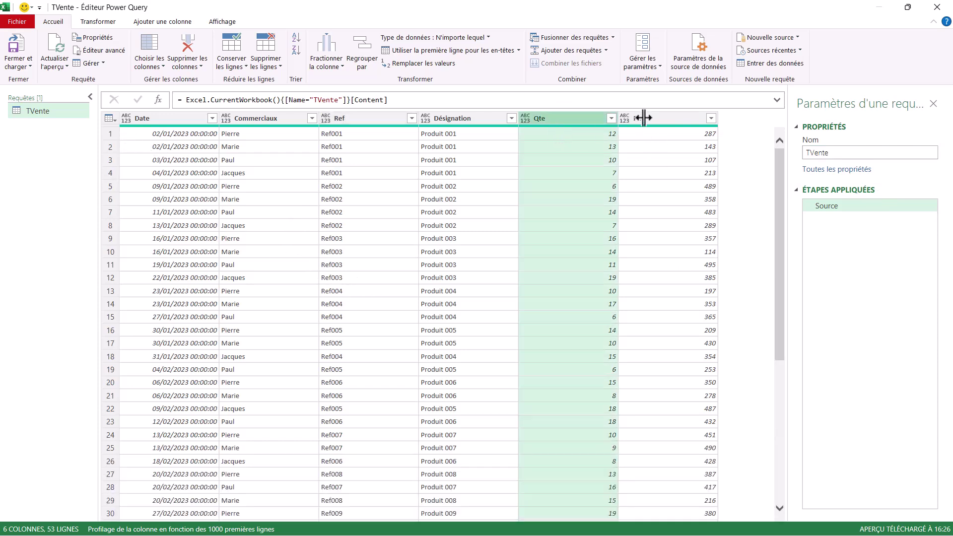
{"action": "left_click", "coordinate": [683, 113], "text": "ctrl"}
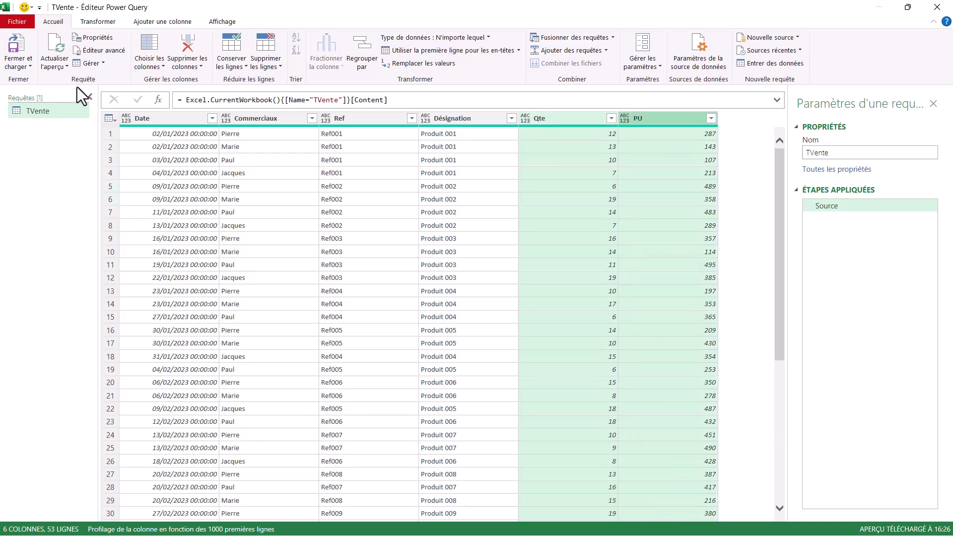
{"action": "left_click", "coordinate": [152, 17]}
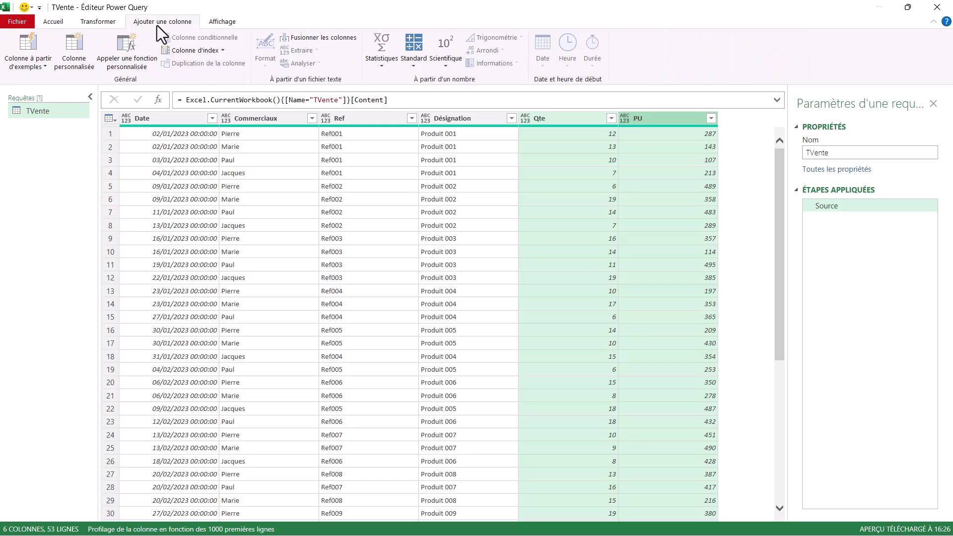
{"action": "left_click", "coordinate": [413, 59]}
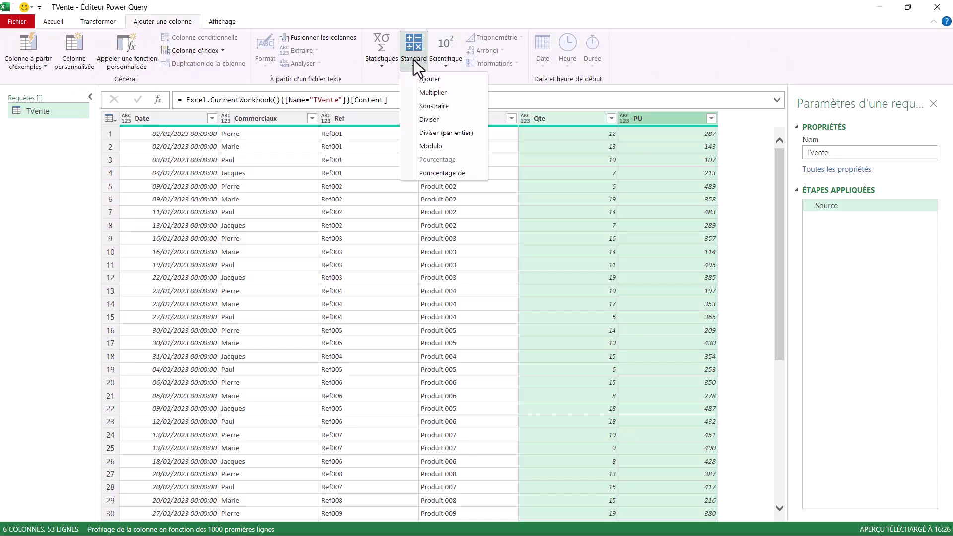
{"action": "left_click", "coordinate": [433, 94]}
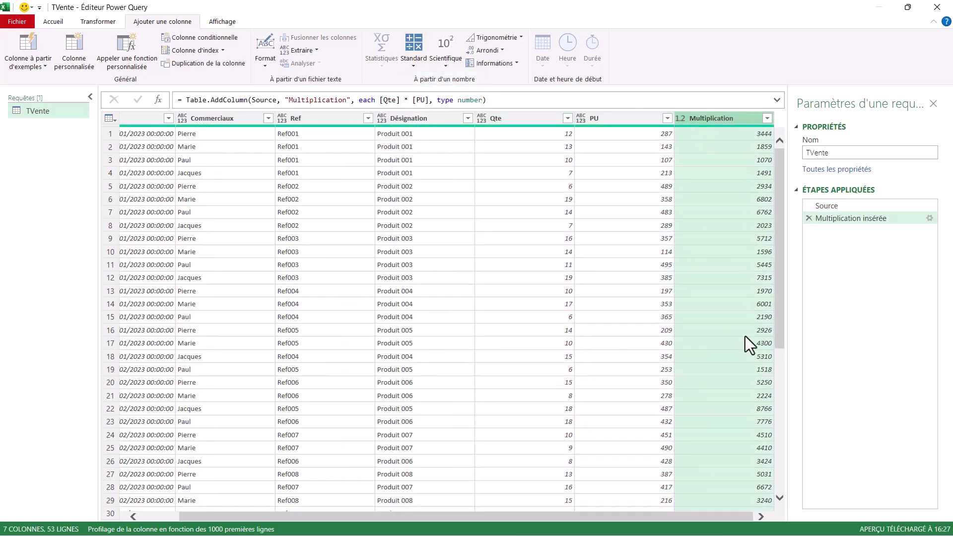
Rename the "Multiplication insérée" applied step as AjoutColonneTotal
{"action": "right_click", "coordinate": [858, 219]}
{"action": "left_click", "coordinate": [862, 241]}
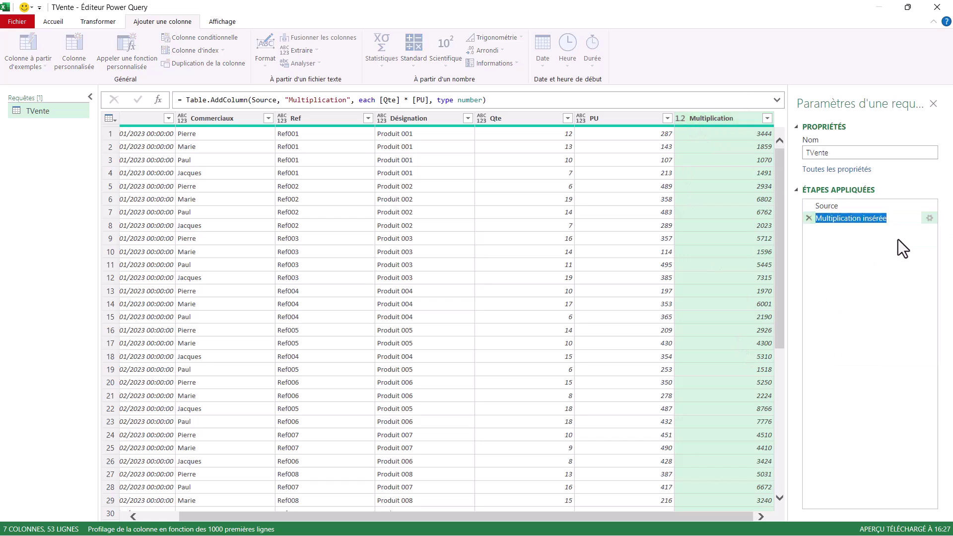
{"action": "type", "text": "A"}
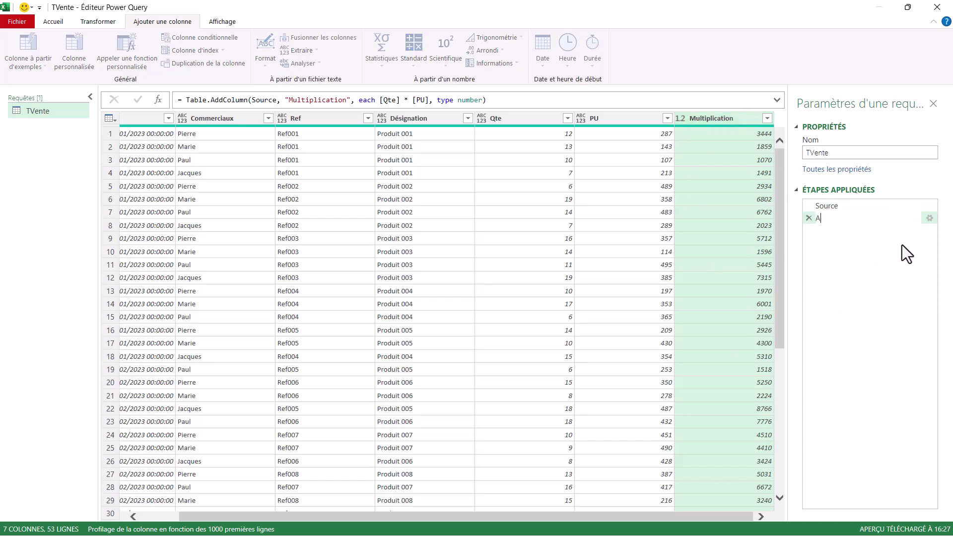
{"action": "type", "text": "joutColonneTotal"}
{"action": "key", "text": "Return"}
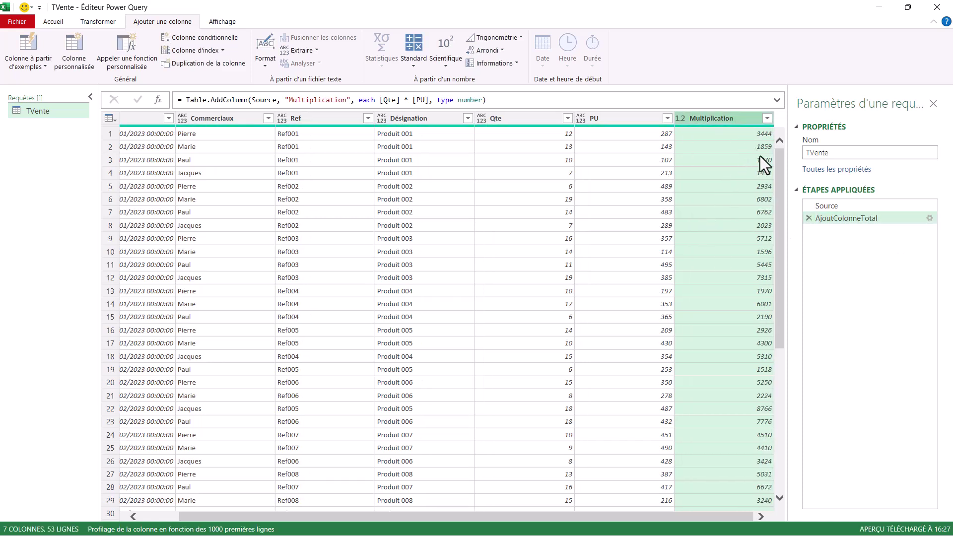
Rename the Multiplication column header as Total
{"action": "double_click", "coordinate": [726, 123]}
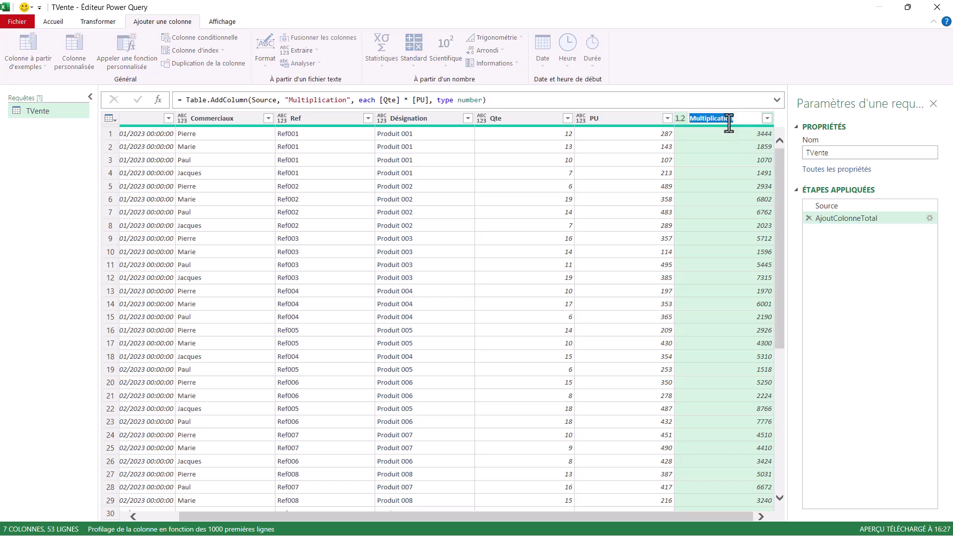
{"action": "type", "text": "Total"}
{"action": "left_click", "coordinate": [575, 195]}
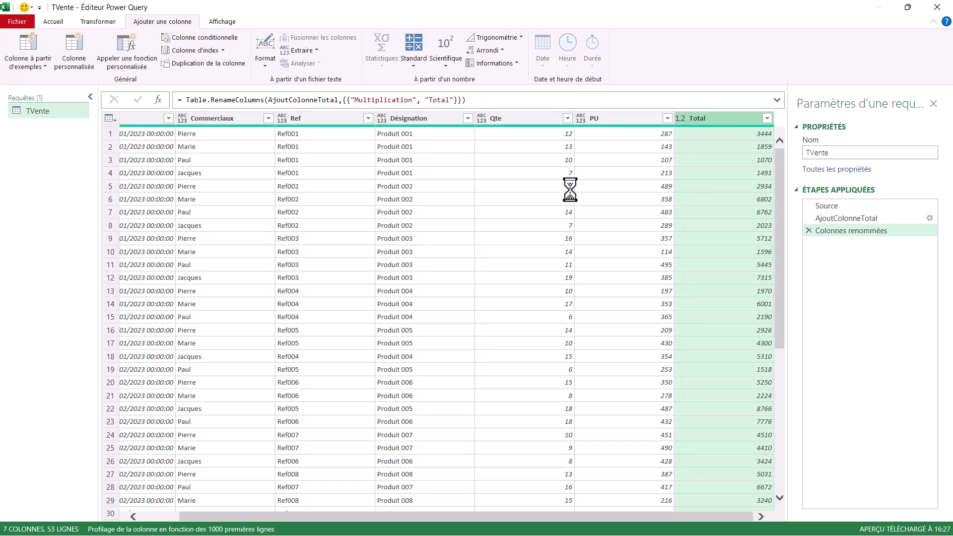
Rename the "Colonnes renommées" applied step as RenommerEnTete
{"action": "right_click", "coordinate": [857, 234]}
{"action": "left_click", "coordinate": [862, 255]}
{"action": "type", "text": "Ren"}
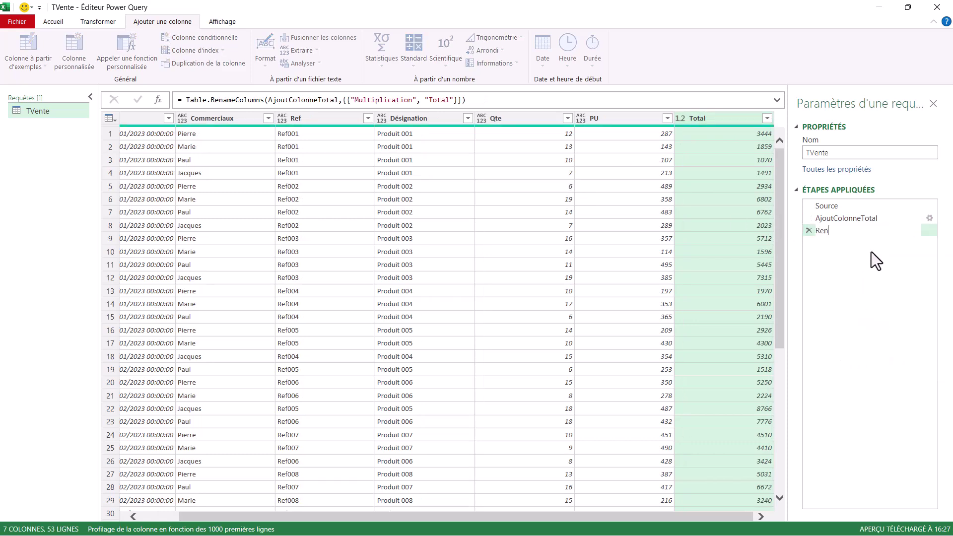
{"action": "type", "text": "ommerL'EnTete"}
{"action": "left_click", "coordinate": [858, 231]}
{"action": "key", "text": "BackSpace"}
{"action": "key", "text": "BackSpace"}
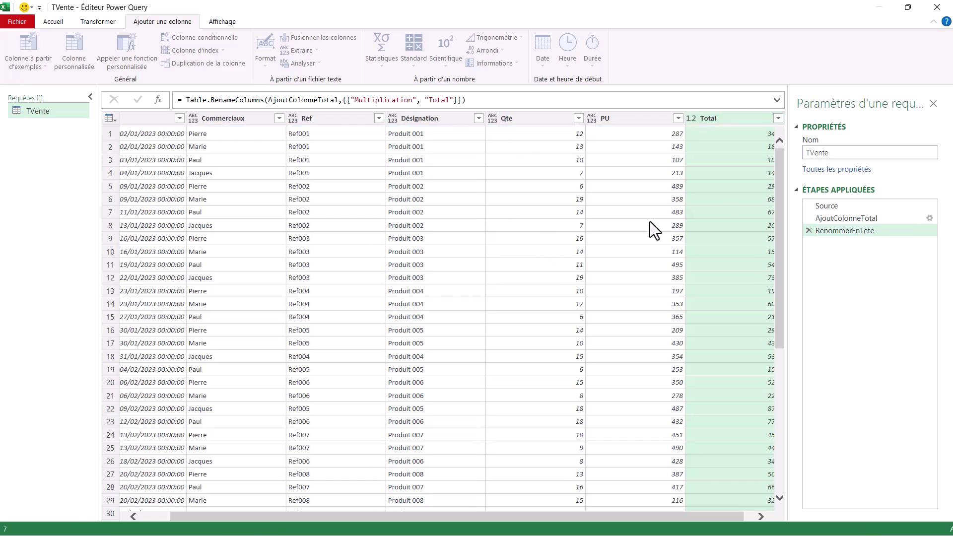
Remove the Qte and PU columns from the table
{"action": "left_click", "coordinate": [494, 120]}
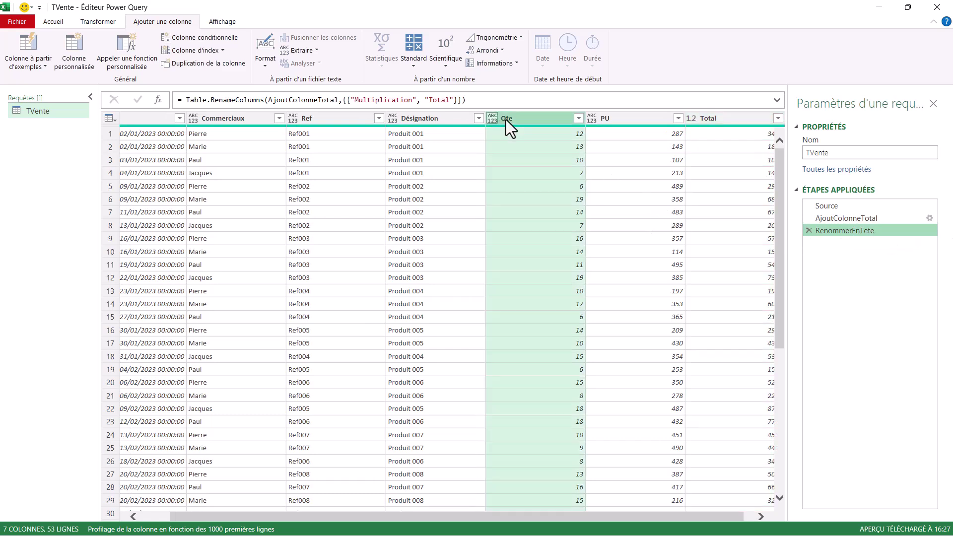
{"action": "left_click", "coordinate": [629, 117]}
{"action": "left_click", "coordinate": [628, 118], "text": "ctrl"}
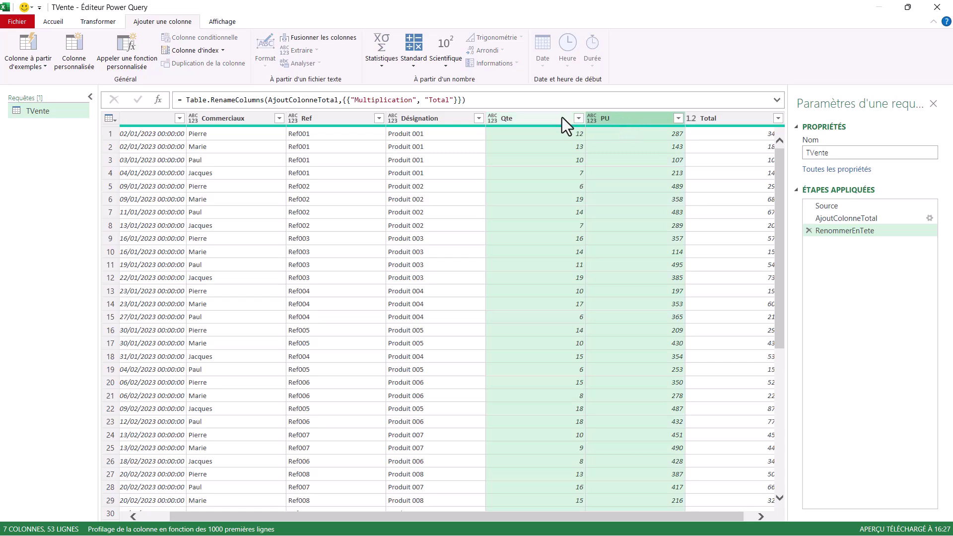
{"action": "right_click", "coordinate": [615, 116]}
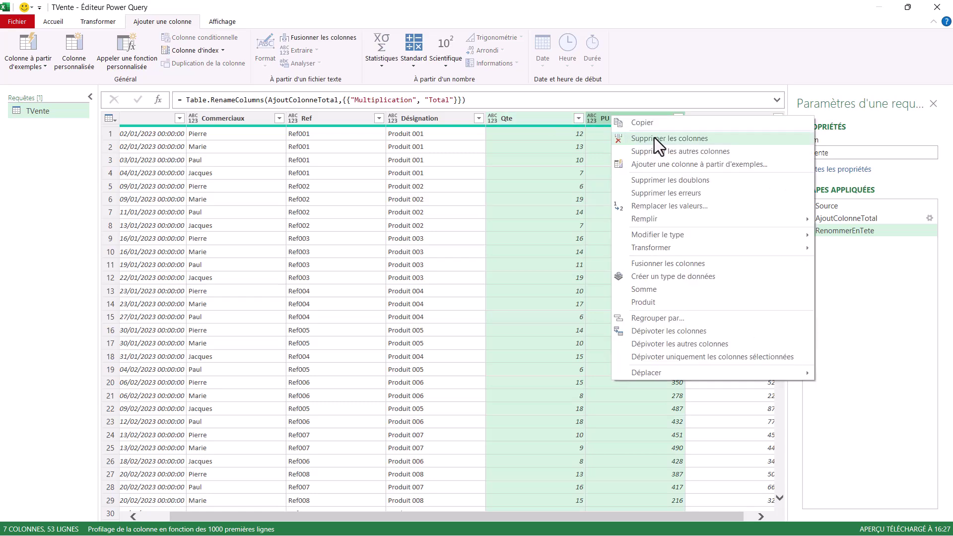
{"action": "left_click", "coordinate": [654, 138]}
Rename the "Colonnes supprimées" applied step as SupprimeColonneQTEetPU
{"action": "right_click", "coordinate": [868, 243]}
{"action": "left_click", "coordinate": [857, 263]}
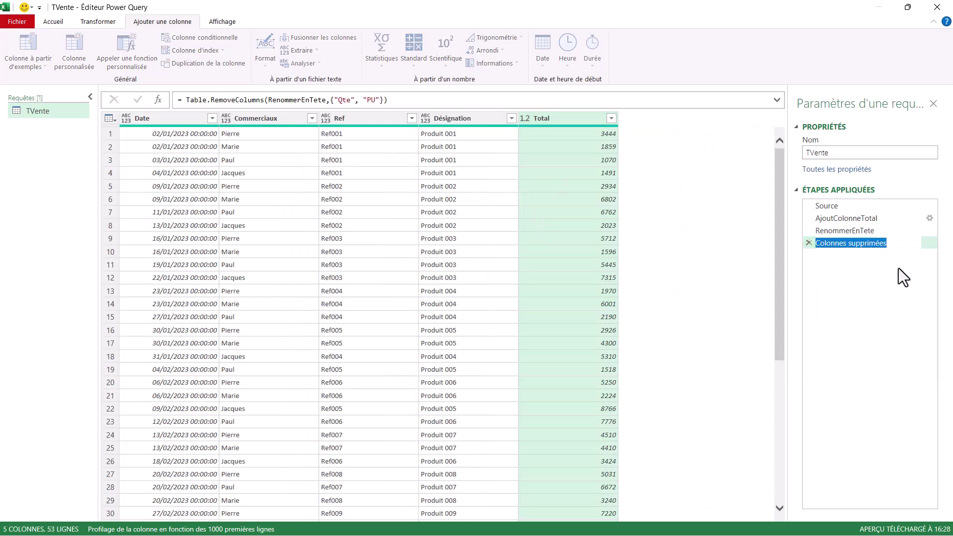
{"action": "type", "text": "Supprime"}
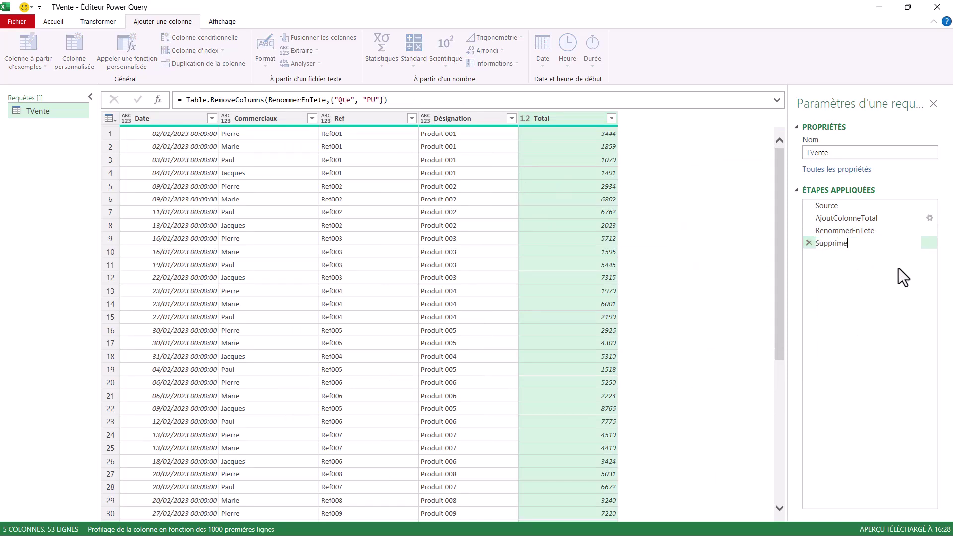
{"action": "type", "text": "ColonneQTEetPU"}
{"action": "key", "text": "Return"}
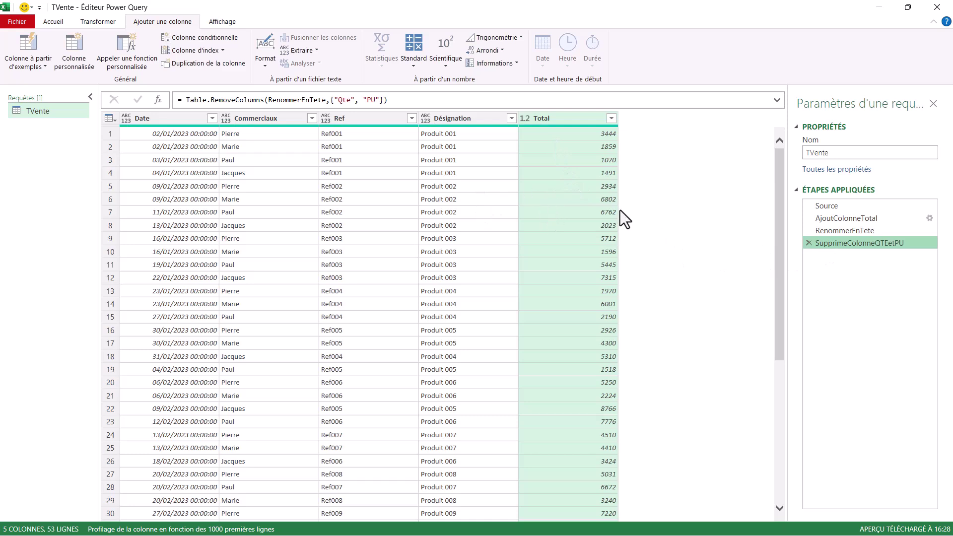
{"action": "left_click", "coordinate": [564, 172]}
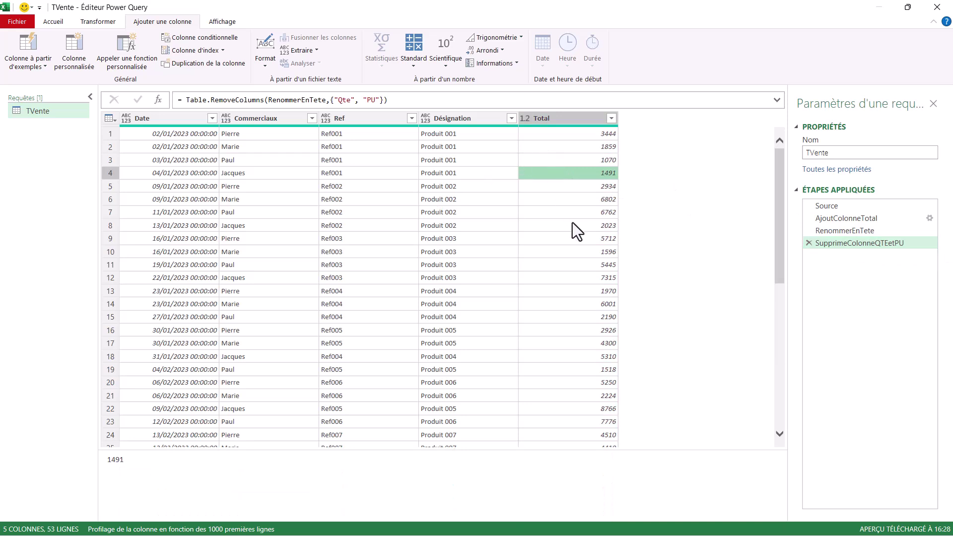
{"action": "left_click", "coordinate": [853, 231]}
{"action": "left_click", "coordinate": [853, 246]}
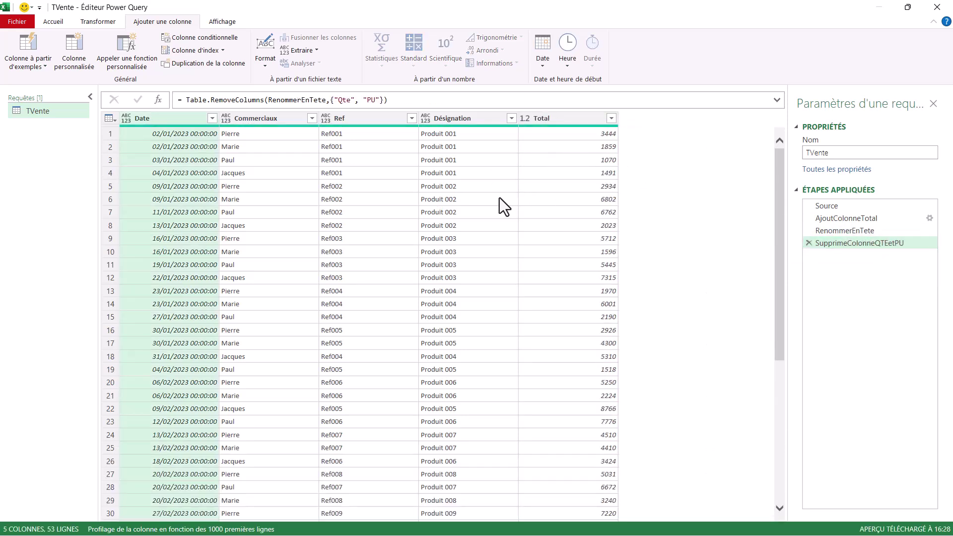
{"action": "left_click", "coordinate": [127, 119]}
{"action": "left_click", "coordinate": [455, 172]}
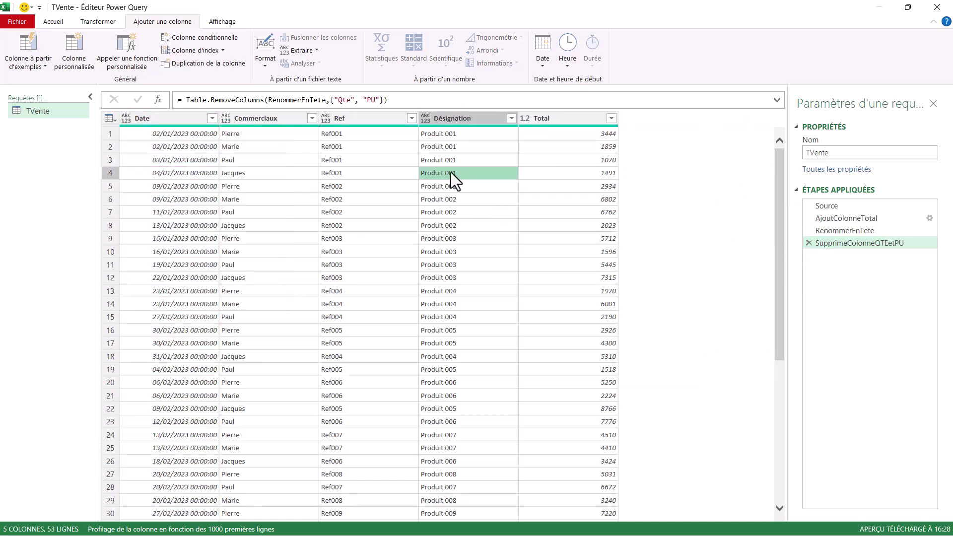
Select all columns of the table and detect their data types automatically
{"action": "left_click", "coordinate": [415, 175]}
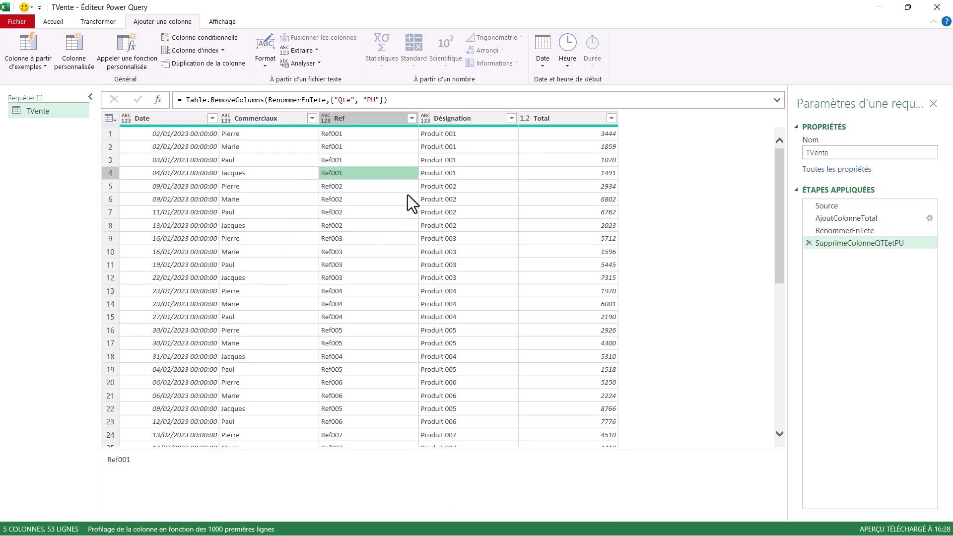
{"action": "key", "text": "ctrl+a"}
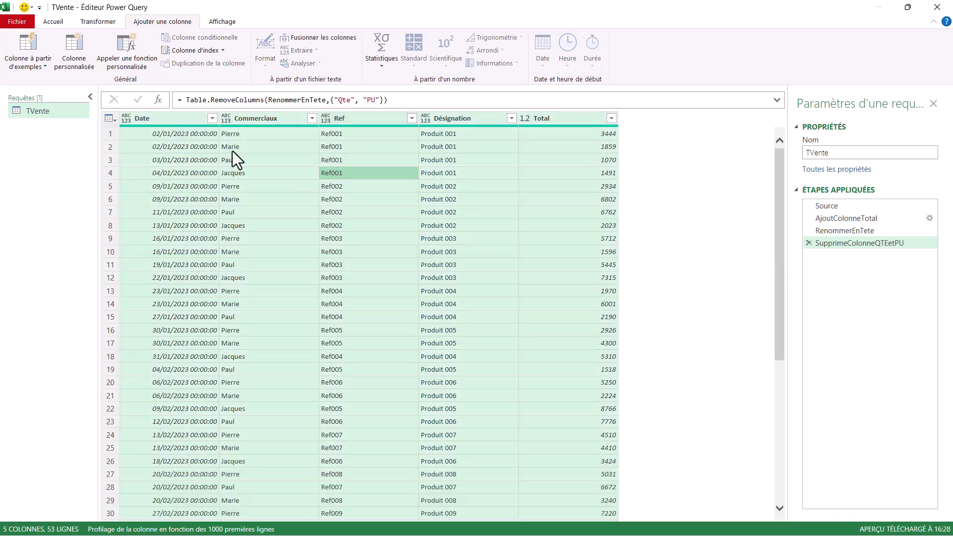
{"action": "left_click", "coordinate": [100, 20]}
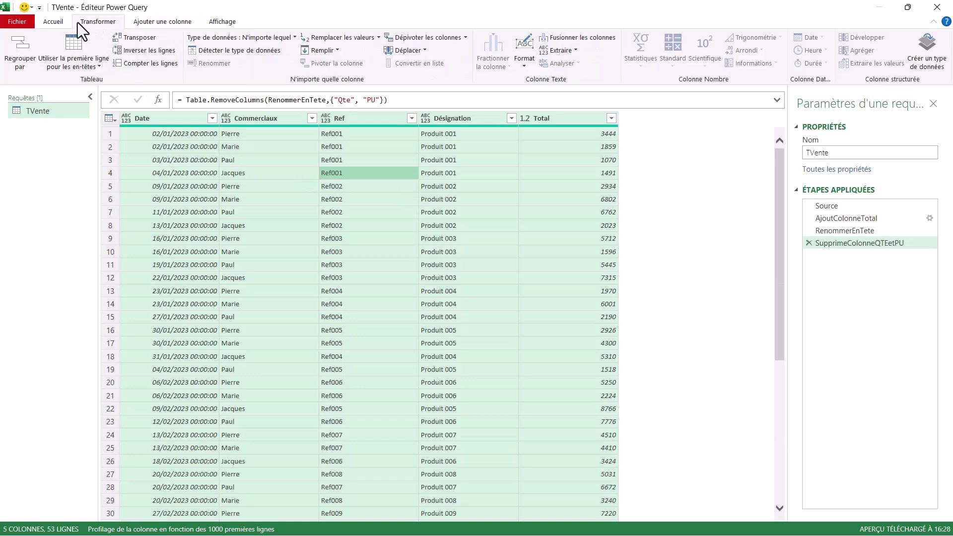
{"action": "left_click", "coordinate": [239, 49]}
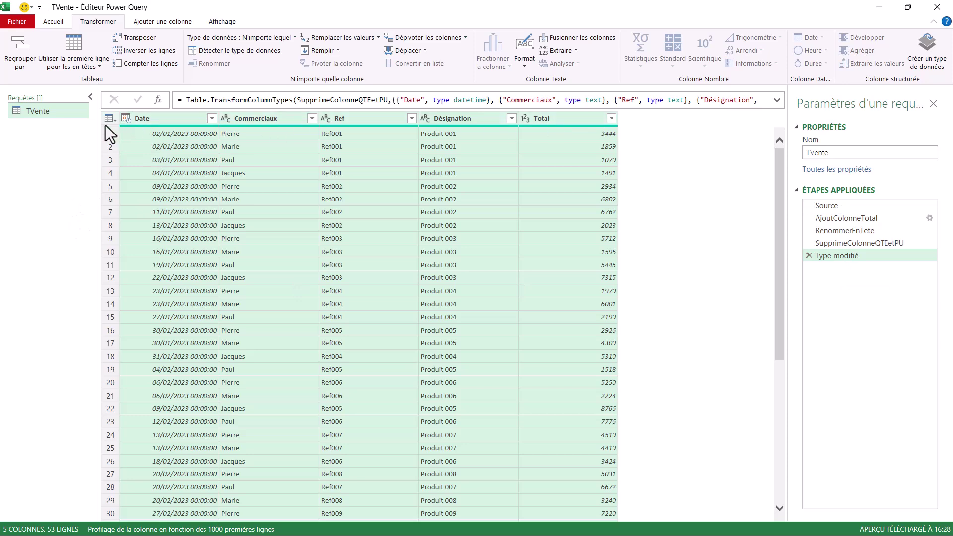
Change the Date column's data type to Date, replacing the current type conversion
{"action": "left_click", "coordinate": [125, 119]}
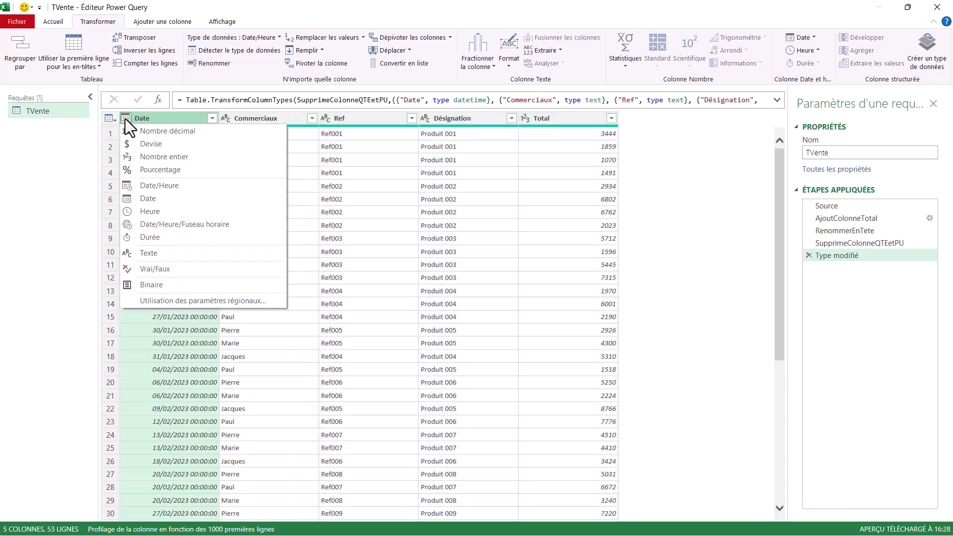
{"action": "left_click", "coordinate": [144, 200]}
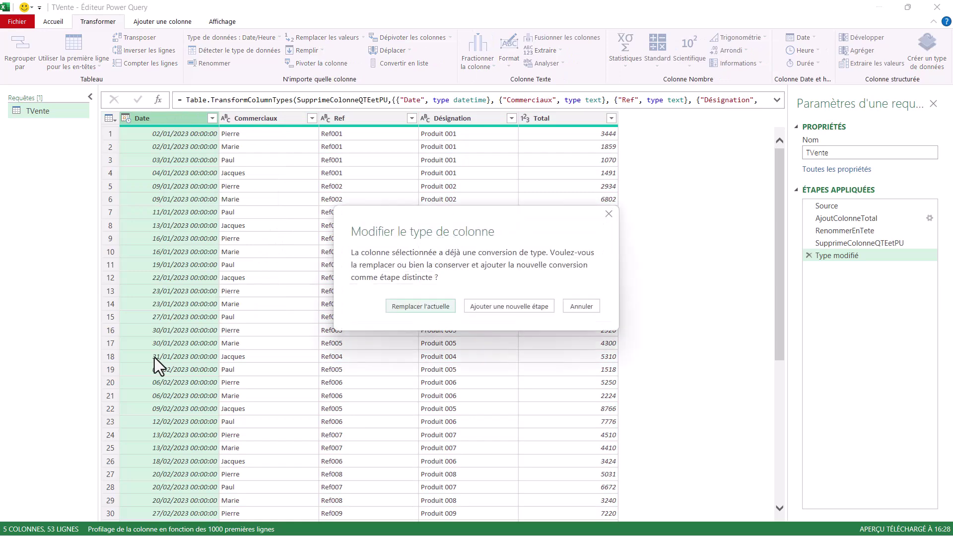
{"action": "left_click", "coordinate": [427, 307]}
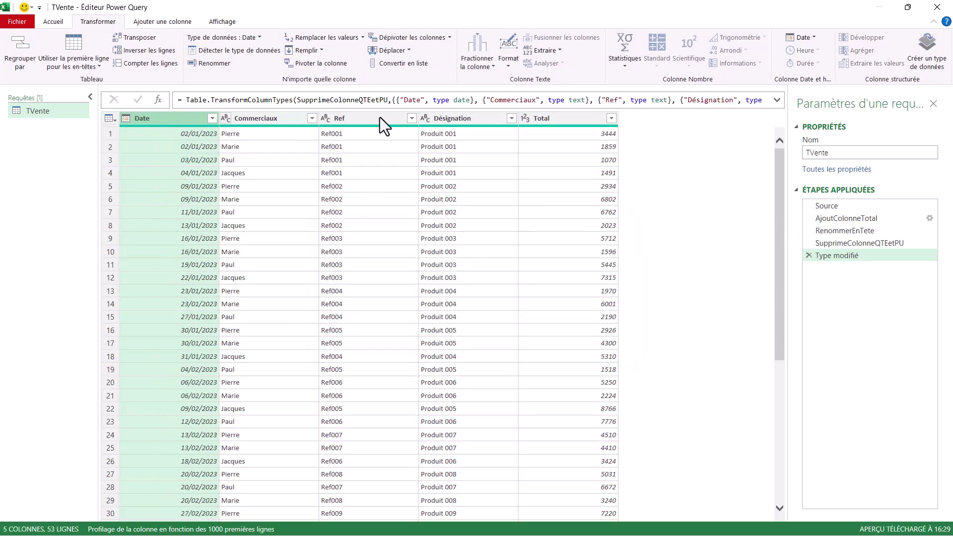
Rename the "Type modifié" applied step as FormateColonne
{"action": "scroll", "coordinate": [359, 206], "scroll_direction": "down", "scroll_amount": 7}
{"action": "scroll", "coordinate": [358, 206], "scroll_direction": "up", "scroll_amount": 7}
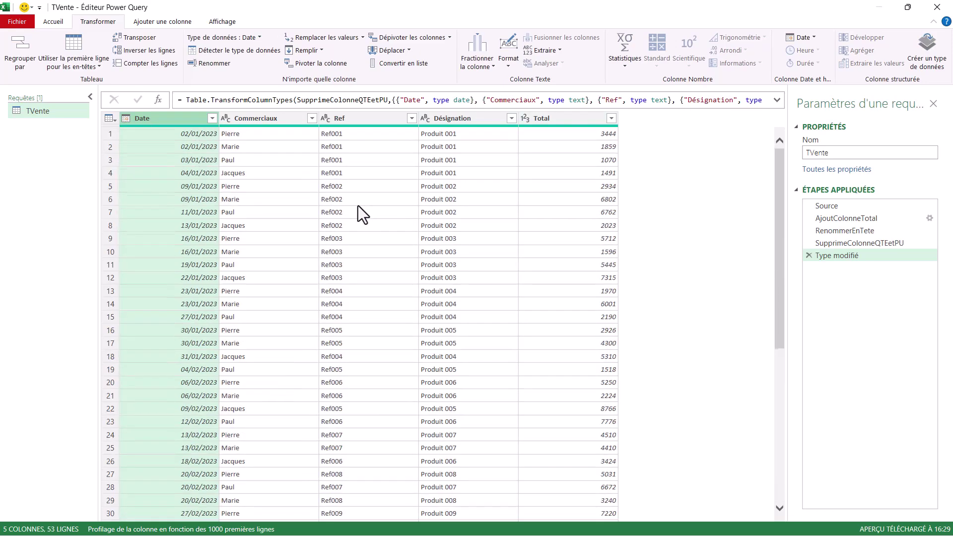
{"action": "right_click", "coordinate": [833, 254]}
{"action": "left_click", "coordinate": [850, 276]}
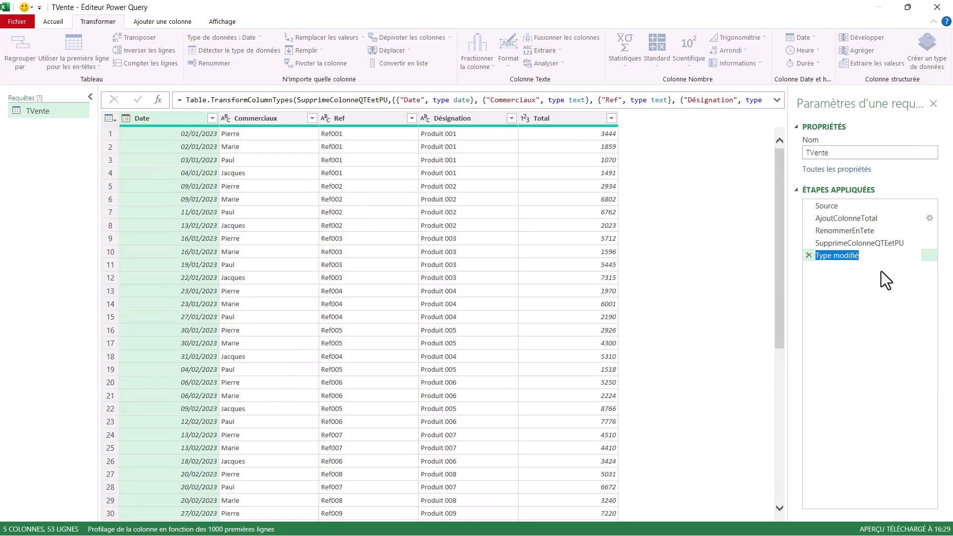
{"action": "type", "text": "FormateColonne"}
{"action": "key", "text": "Return"}
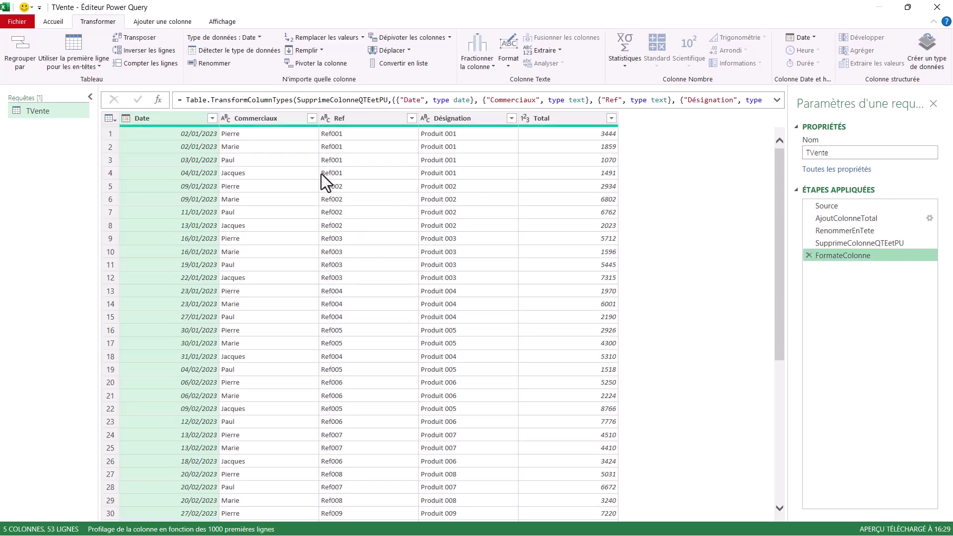
Close the query editor and load TVente as a table into the existing TVente sheet at cell A10
{"action": "scroll", "coordinate": [358, 164], "scroll_direction": "down", "scroll_amount": 7}
{"action": "scroll", "coordinate": [367, 177], "scroll_direction": "up", "scroll_amount": 7}
{"action": "left_click", "coordinate": [49, 18]}
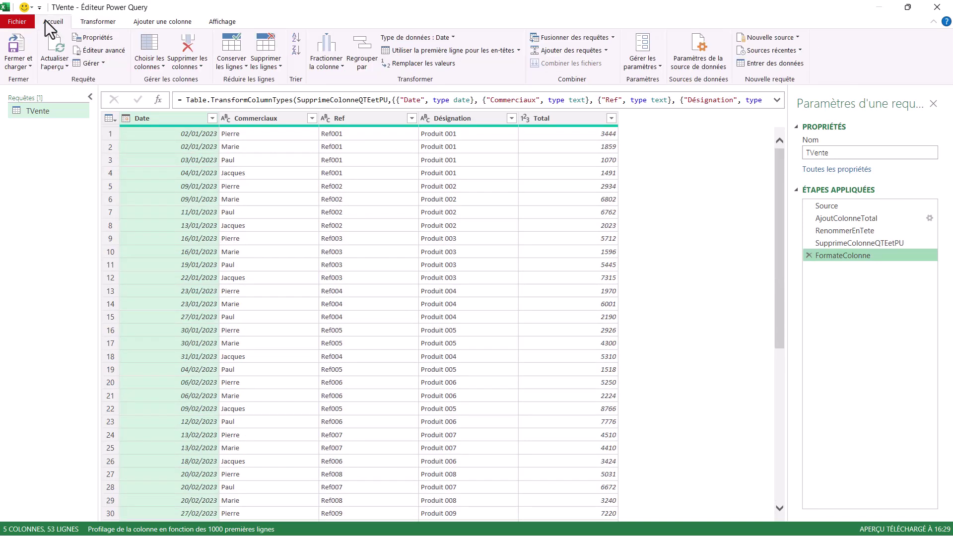
{"action": "left_click", "coordinate": [17, 65]}
{"action": "left_click", "coordinate": [61, 94]}
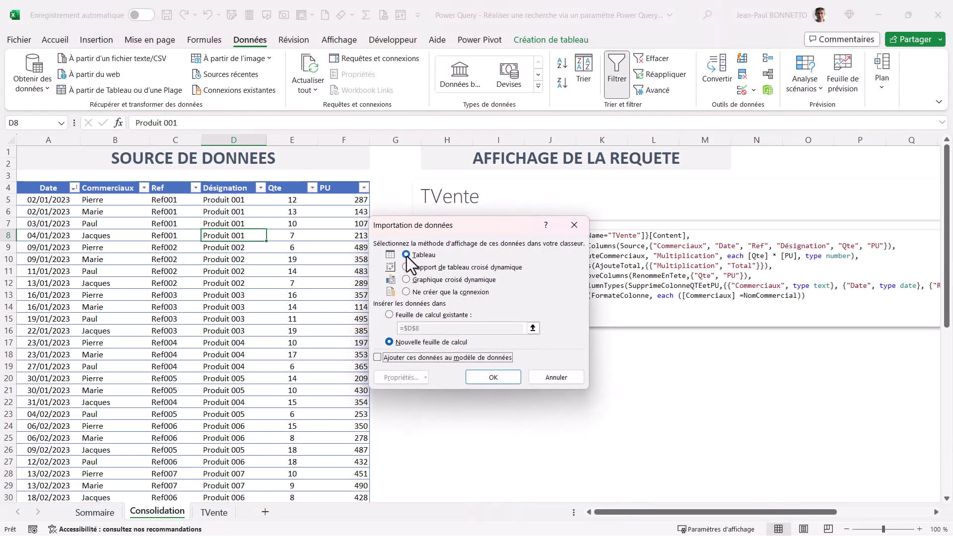
{"action": "left_click", "coordinate": [390, 315]}
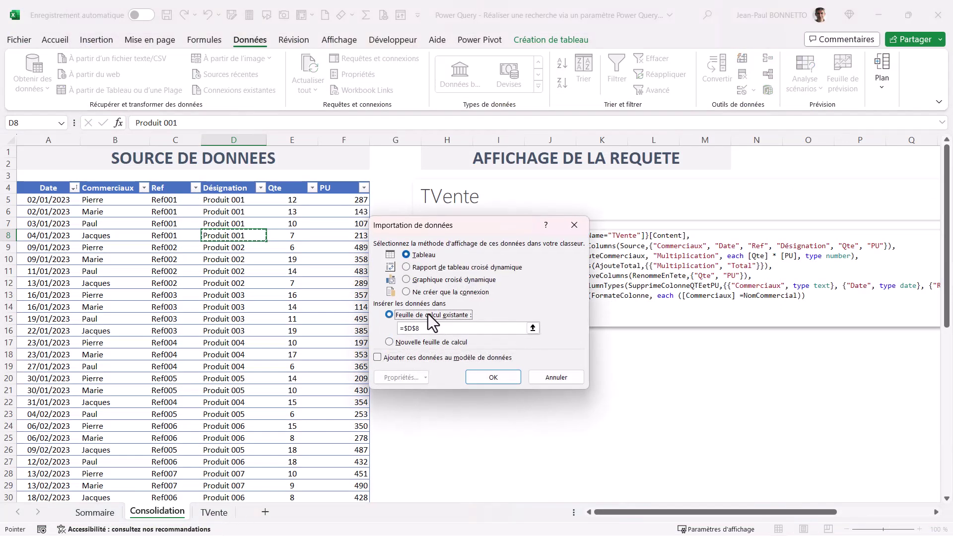
{"action": "left_click", "coordinate": [533, 328]}
{"action": "left_click", "coordinate": [214, 512]}
{"action": "left_click", "coordinate": [37, 286]}
{"action": "left_click", "coordinate": [582, 241]}
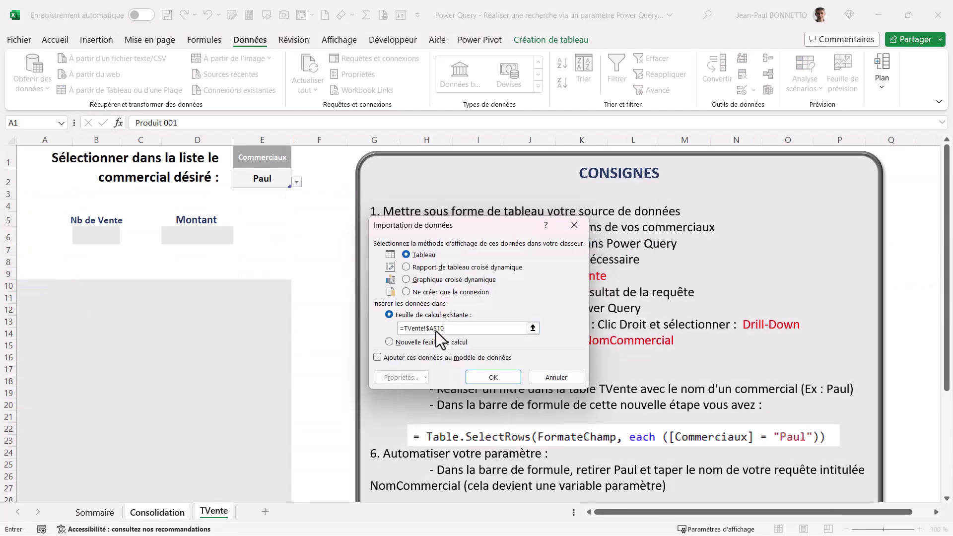
{"action": "left_click", "coordinate": [503, 381]}
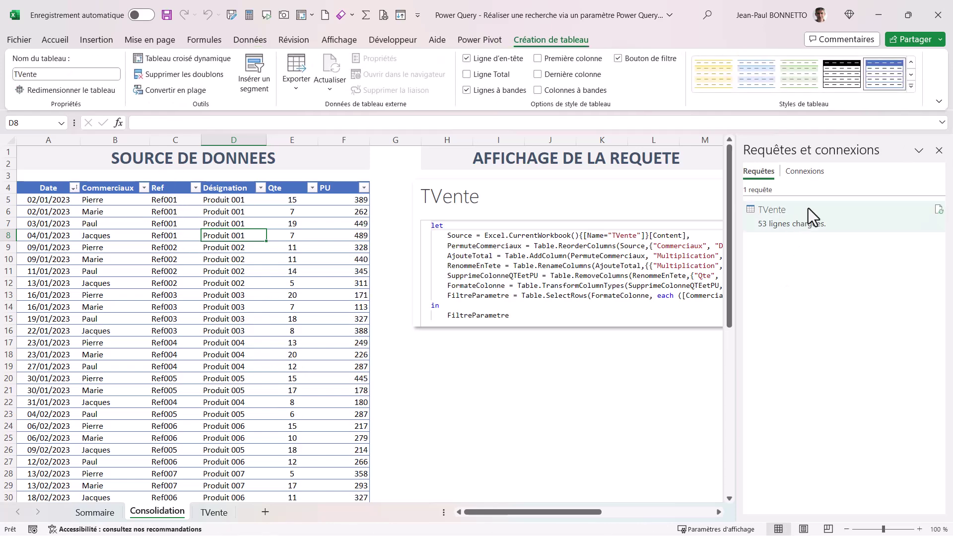
{"action": "left_click", "coordinate": [940, 150]}
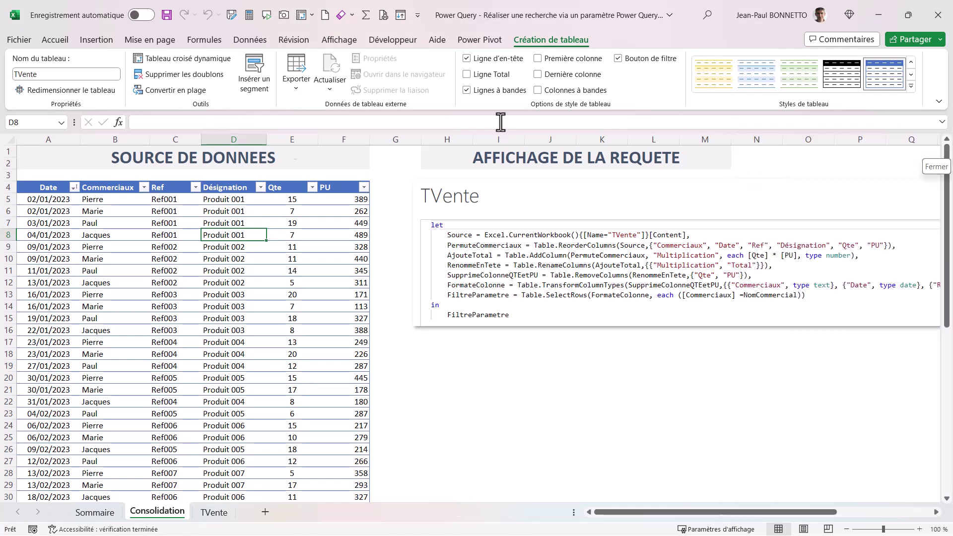
Select the loaded table on the TVente sheet from cell A10 and open the fill colour choices
{"action": "left_click", "coordinate": [213, 517]}
{"action": "left_click_drag", "start_coordinate": [31, 287], "coordinate": [252, 496]}
{"action": "left_click", "coordinate": [62, 42]}
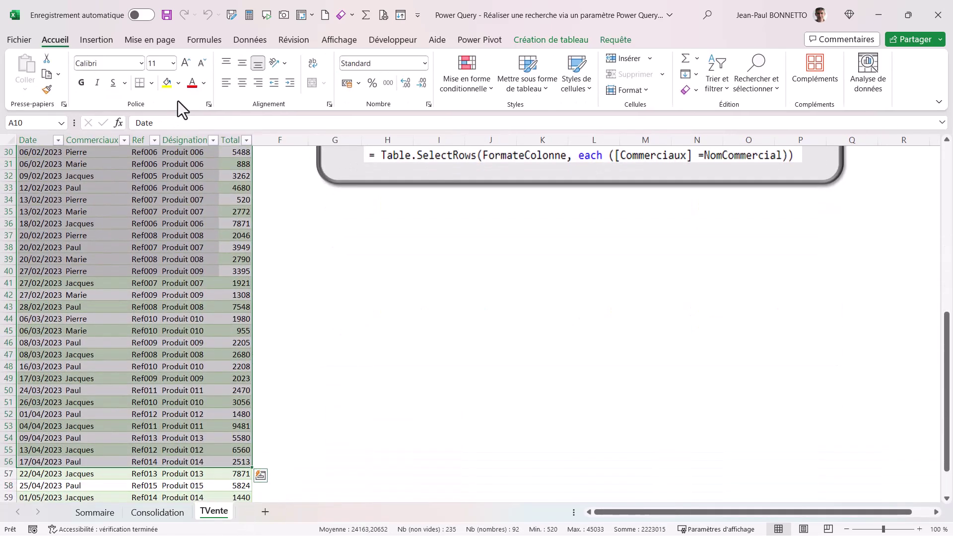
{"action": "left_click", "coordinate": [191, 82]}
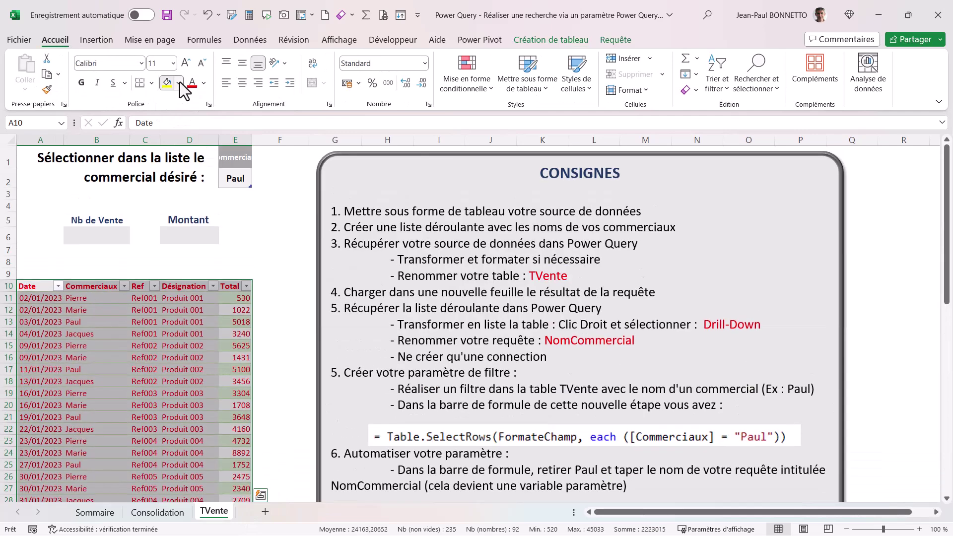
{"action": "left_click", "coordinate": [179, 84]}
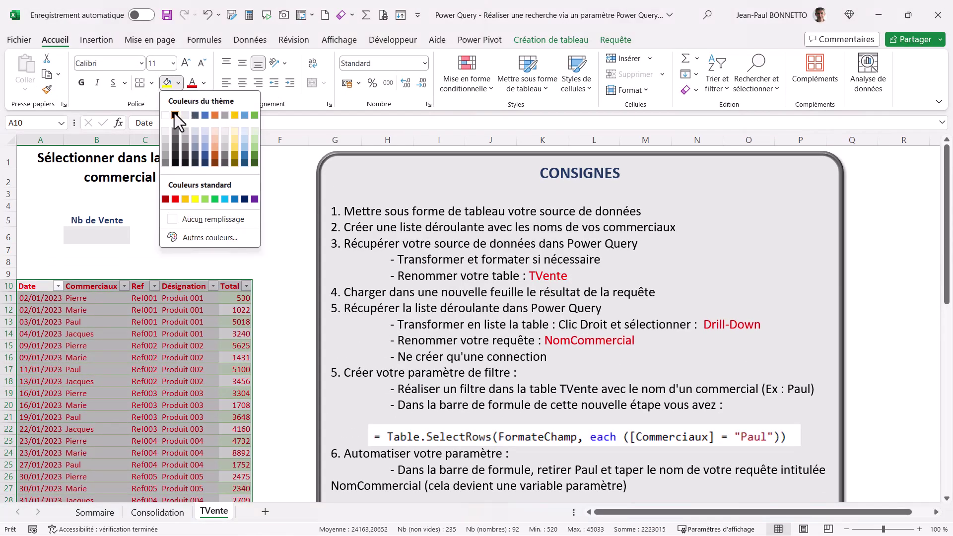
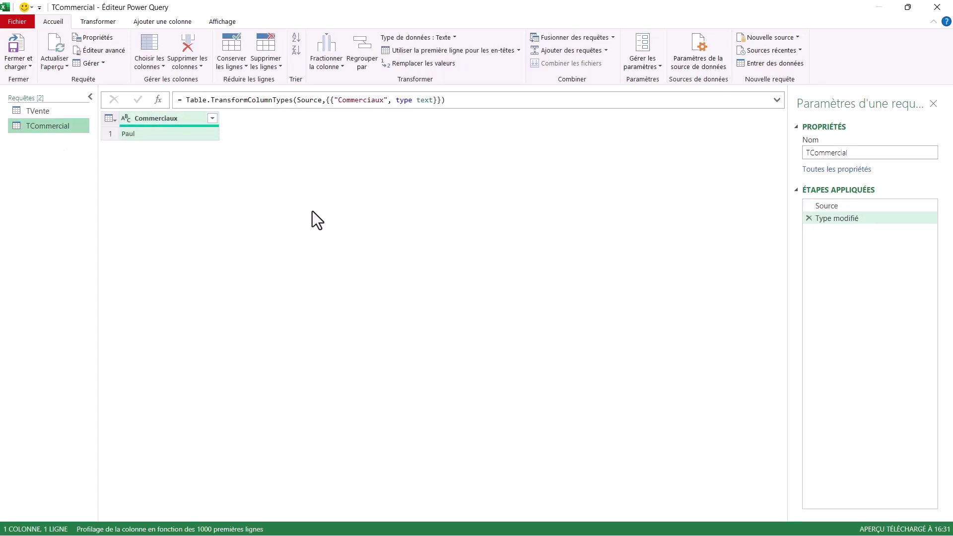
Rename the TCommercial query as NomCommercial
{"action": "left_click", "coordinate": [851, 153]}
{"action": "double_click", "coordinate": [819, 152]}
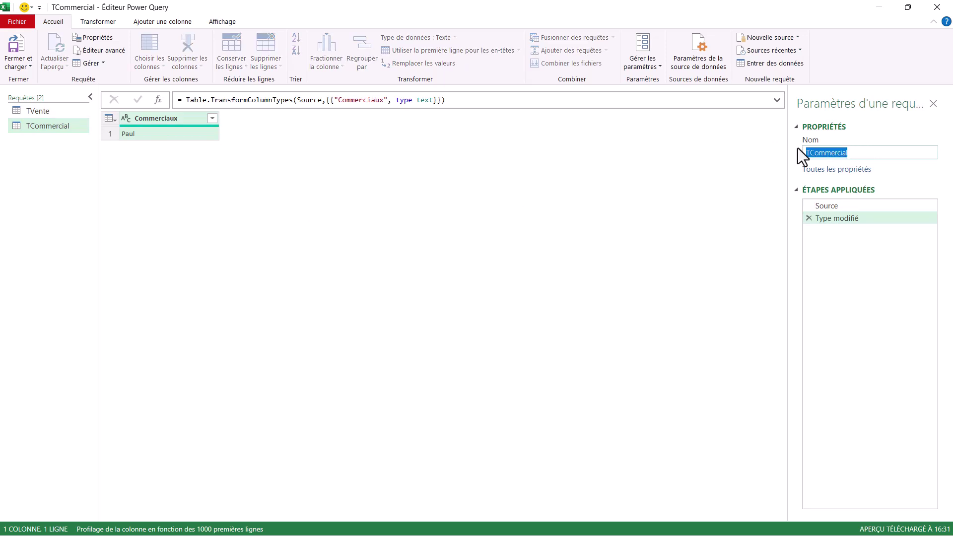
{"action": "type", "text": "NomCommercial"}
{"action": "key", "text": "Return"}
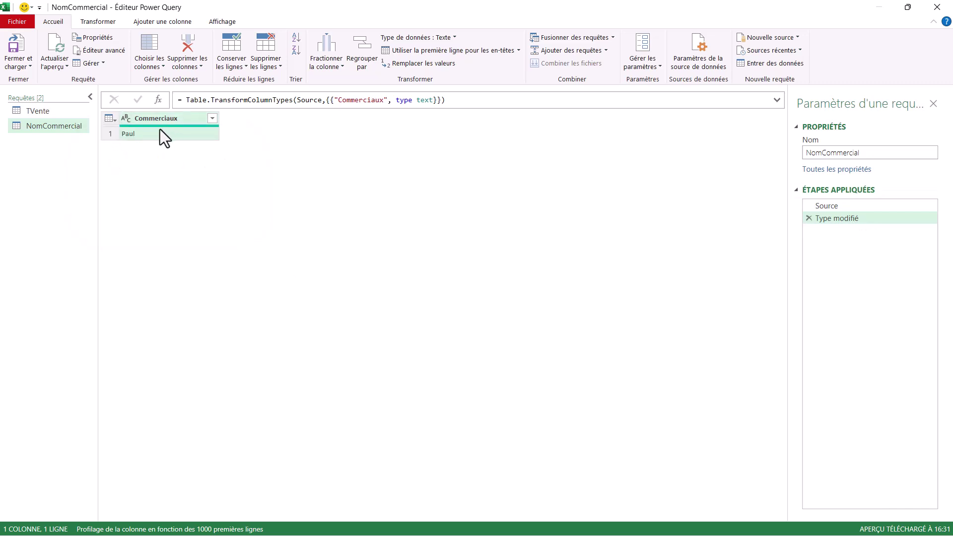
Drill down into the single Commerciaux value of the NomCommercial query and examine the resulting formula
{"action": "left_click", "coordinate": [154, 135]}
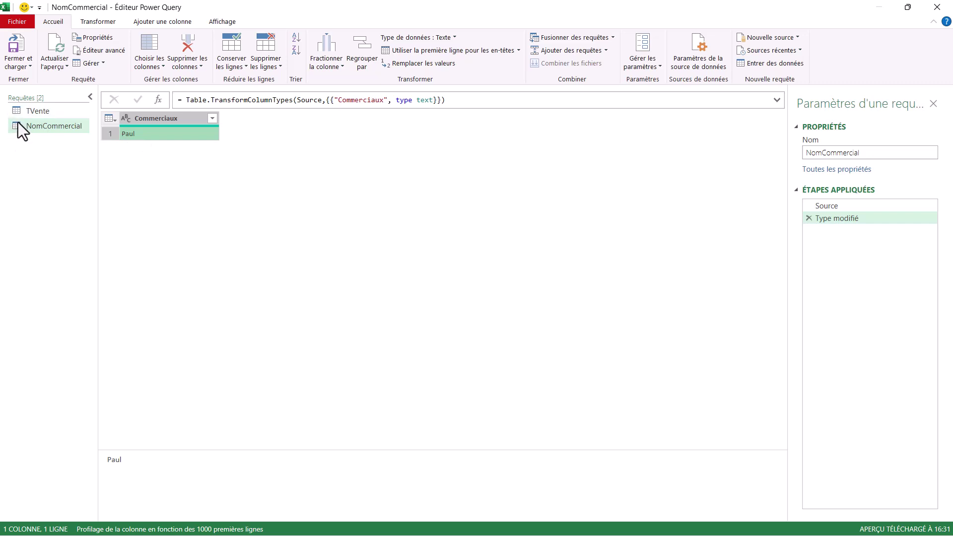
{"action": "right_click", "coordinate": [165, 132]}
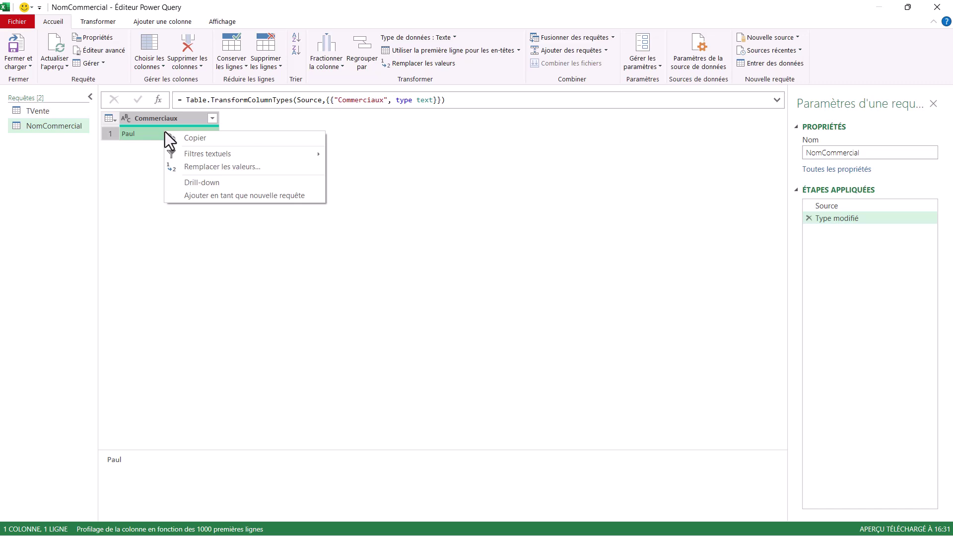
{"action": "left_click", "coordinate": [202, 184]}
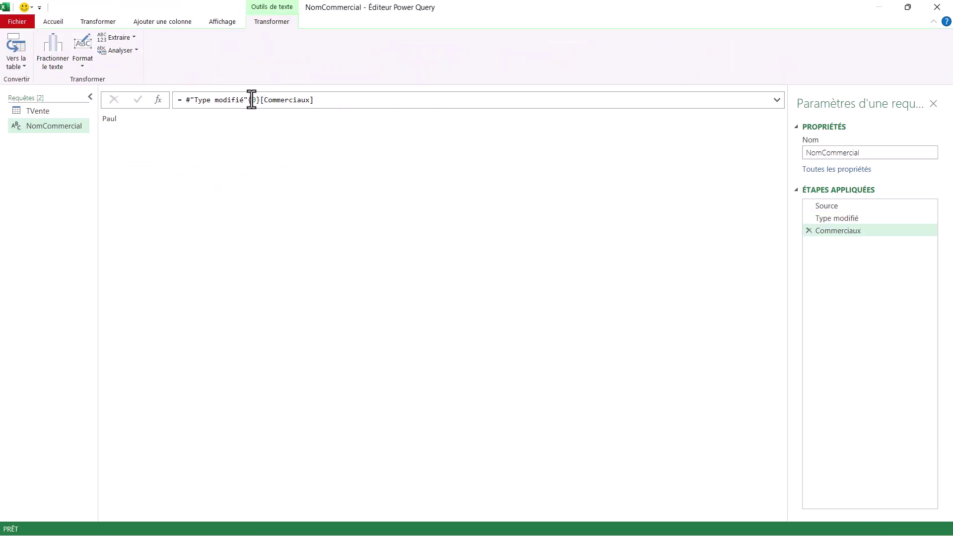
{"action": "left_click_drag", "start_coordinate": [260, 99], "coordinate": [249, 100]}
{"action": "left_click", "coordinate": [257, 100]}
{"action": "left_click_drag", "start_coordinate": [259, 99], "coordinate": [254, 99]}
{"action": "left_click", "coordinate": [25, 126]}
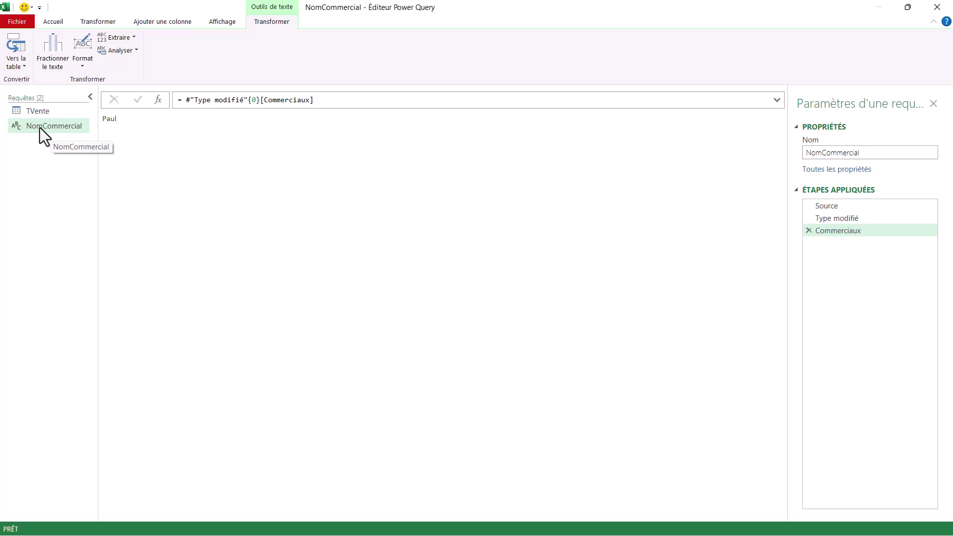
Filter the Commerciaux column of the TVente query to only the salesperson held in NomCommercial
{"action": "left_click", "coordinate": [41, 112]}
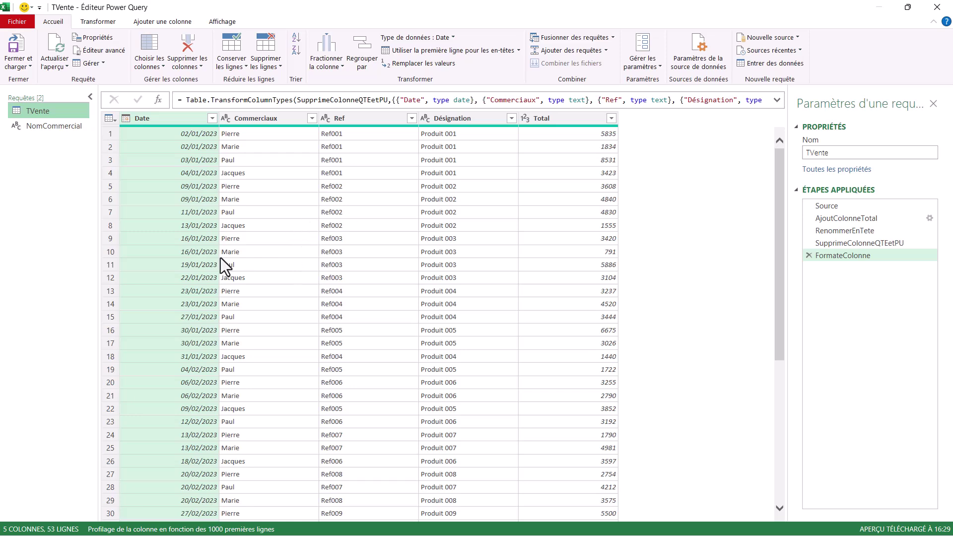
{"action": "left_click", "coordinate": [312, 118]}
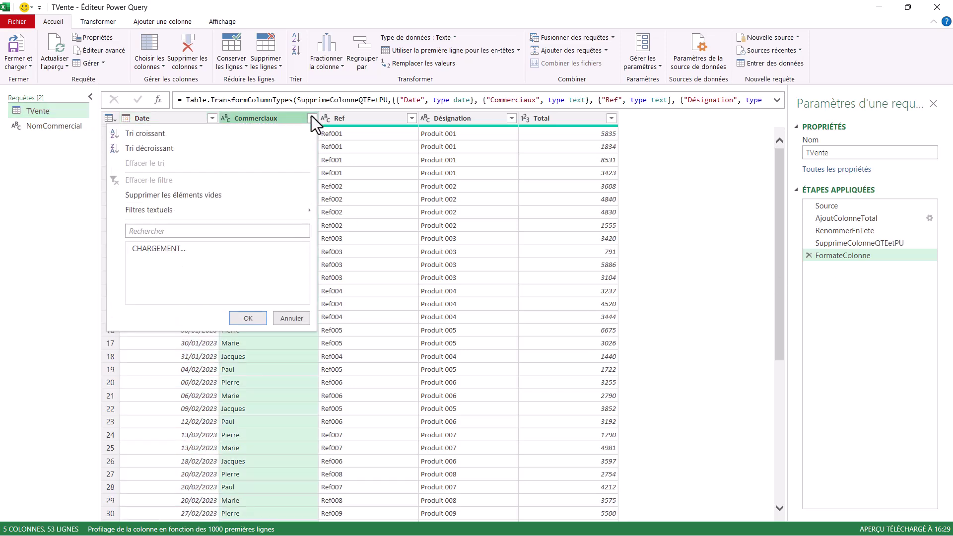
{"action": "left_click", "coordinate": [135, 249]}
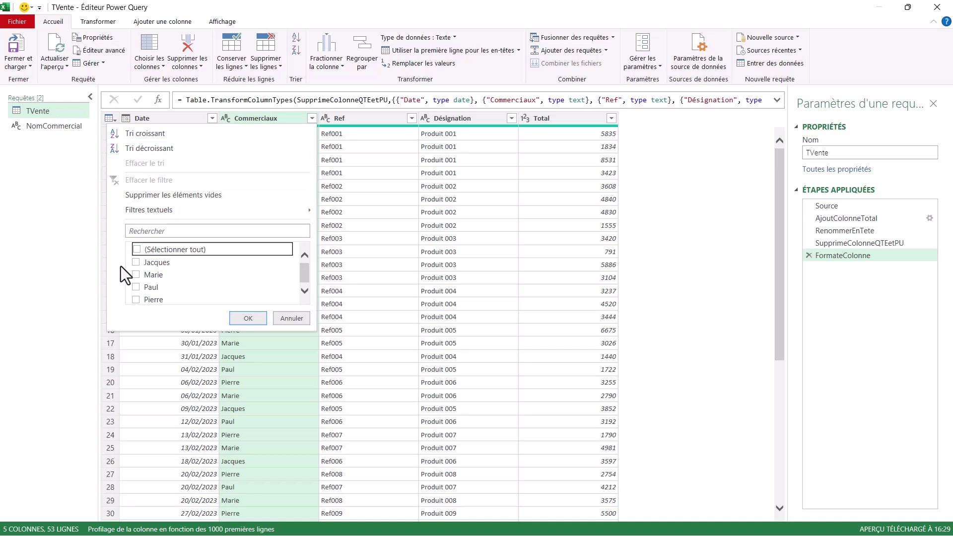
{"action": "left_click", "coordinate": [136, 287]}
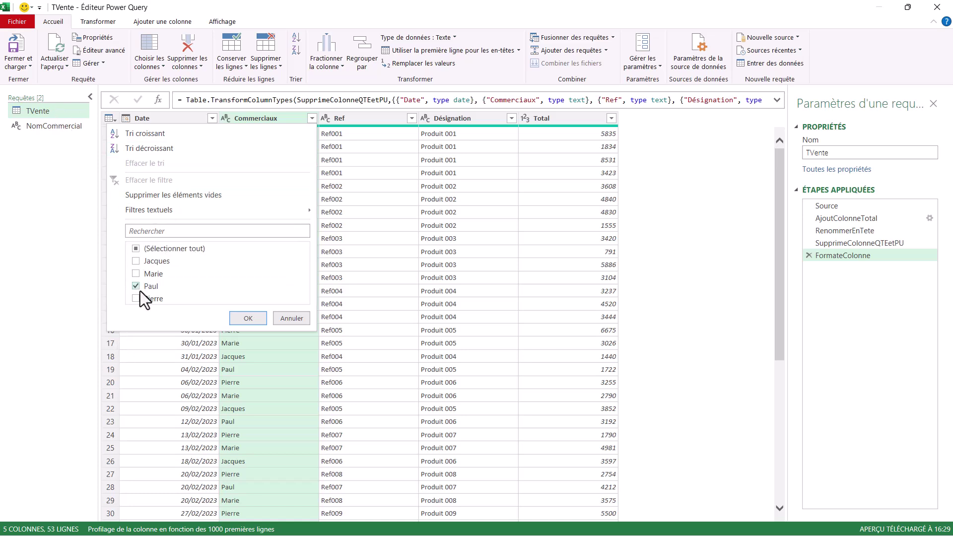
{"action": "left_click", "coordinate": [243, 318]}
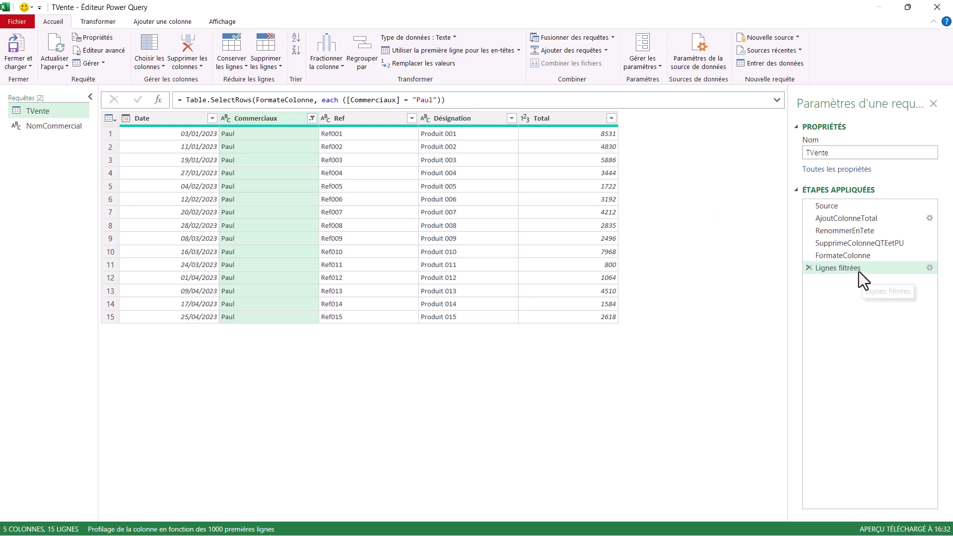
Replace the quoted salesperson name in the TVente filter formula with the NomCommercial query reference
{"action": "double_click", "coordinate": [424, 100]}
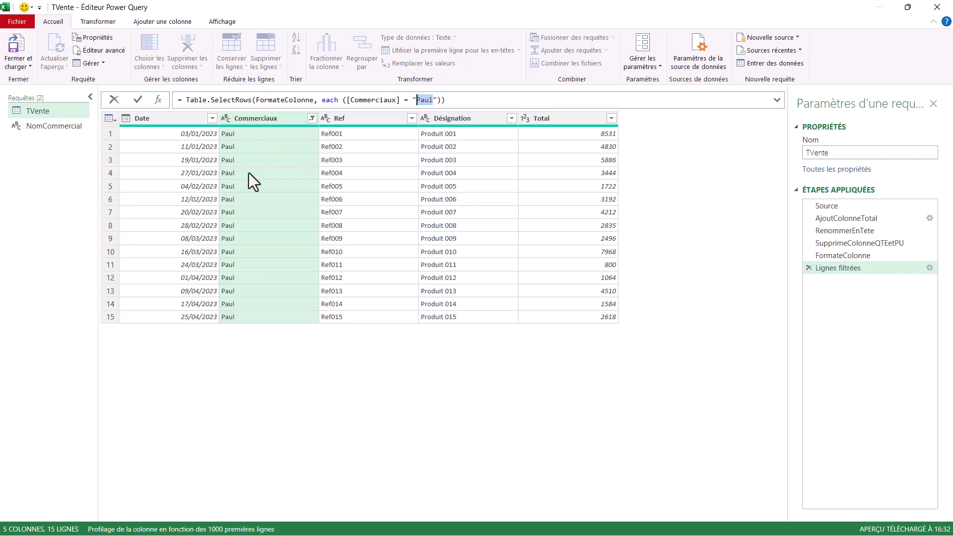
{"action": "left_click", "coordinate": [446, 102]}
{"action": "left_click_drag", "start_coordinate": [437, 101], "coordinate": [413, 102]}
{"action": "type", "text": "nom"}
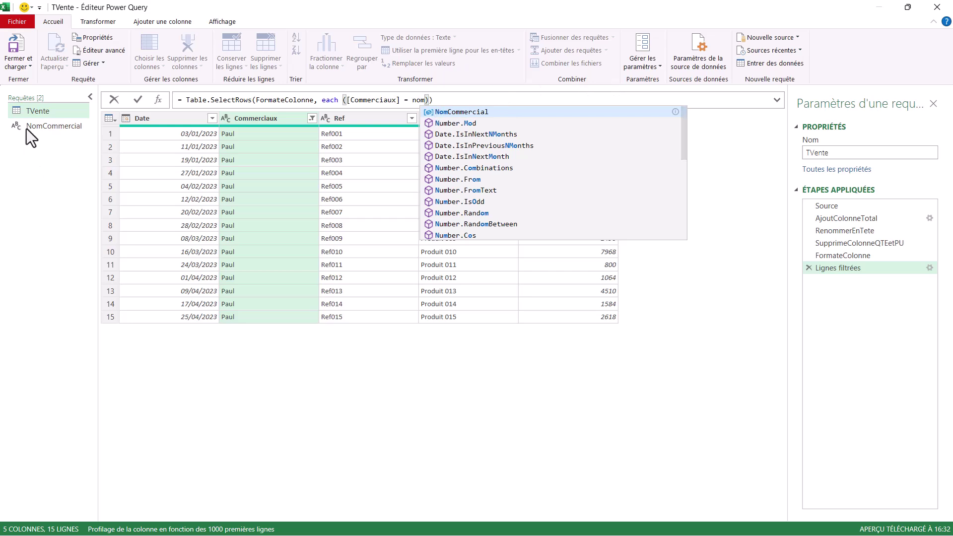
{"action": "left_click", "coordinate": [463, 113]}
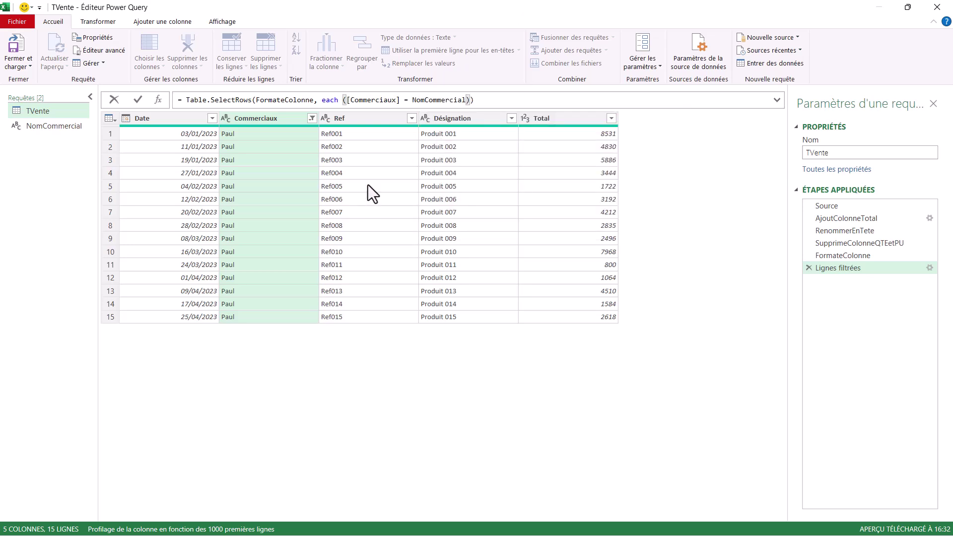
{"action": "left_click", "coordinate": [512, 99]}
{"action": "key", "text": "Return"}
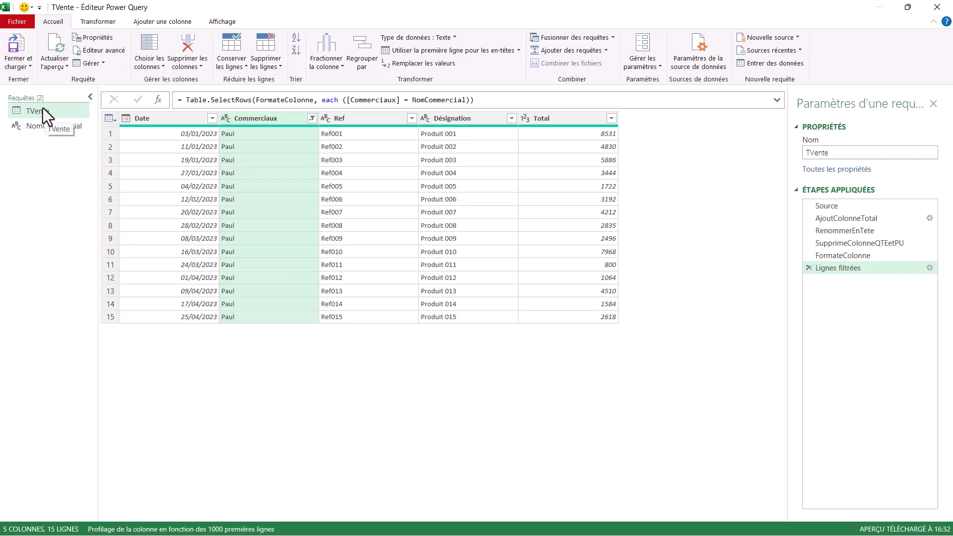
Rename the "Lignes filtrées" applied step as CretationParametre
{"action": "right_click", "coordinate": [836, 267]}
{"action": "key", "text": "Escape"}
{"action": "key", "text": "F2"}
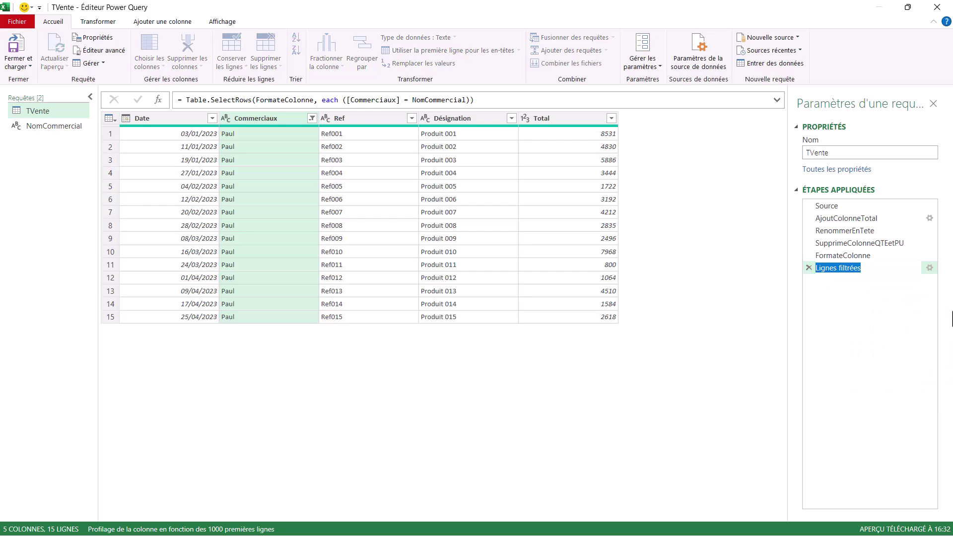
{"action": "type", "text": "Cration"}
{"action": "type", "text": "Parametre"}
{"action": "left_click", "coordinate": [666, 260]}
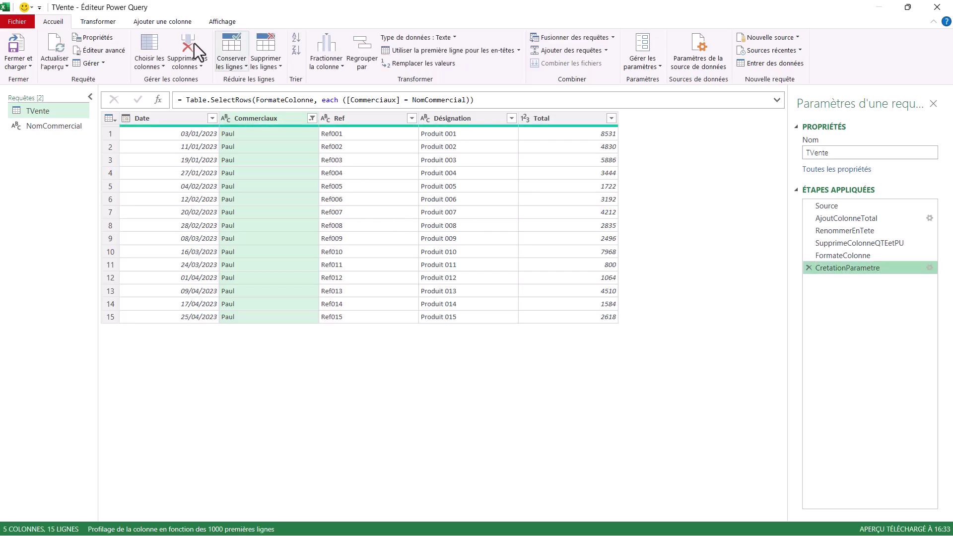
Close the query editor and load the NomCommercial query as a connection only
{"action": "left_click", "coordinate": [48, 127]}
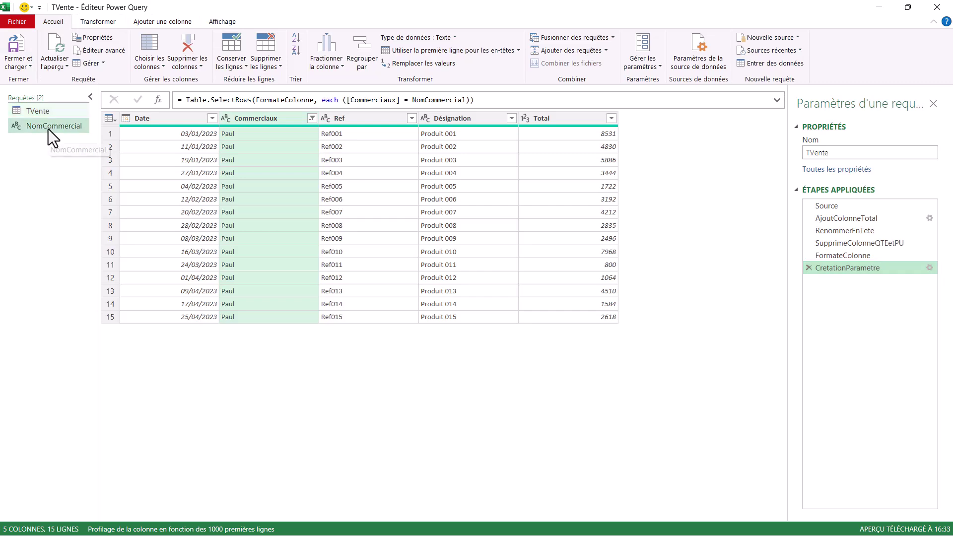
{"action": "right_click", "coordinate": [48, 129]}
{"action": "left_click", "coordinate": [46, 22]}
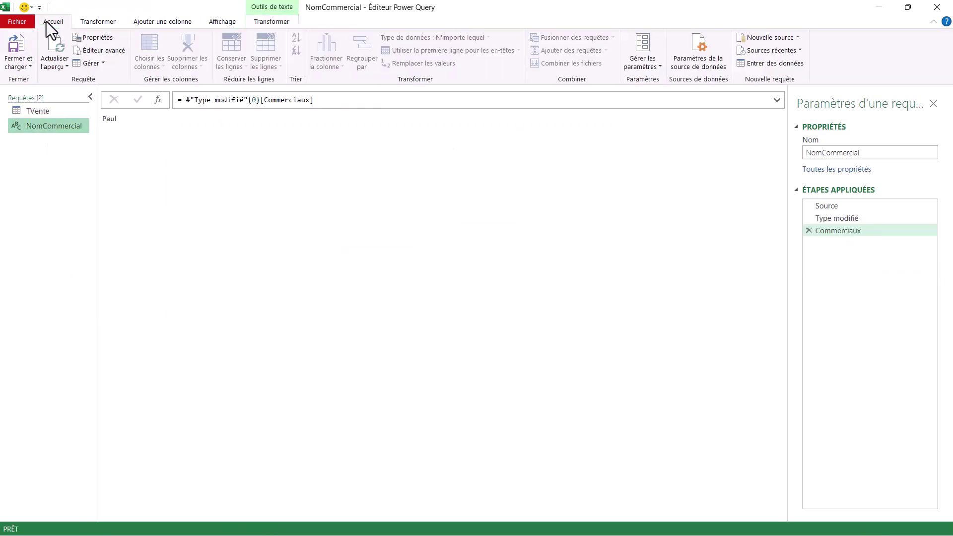
{"action": "left_click", "coordinate": [17, 62]}
{"action": "left_click", "coordinate": [50, 92]}
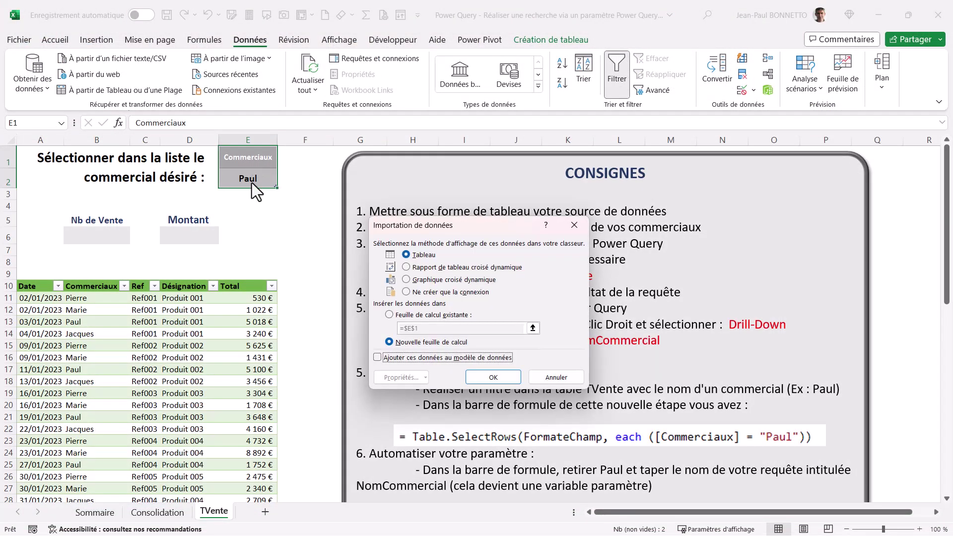
{"action": "left_click", "coordinate": [406, 292]}
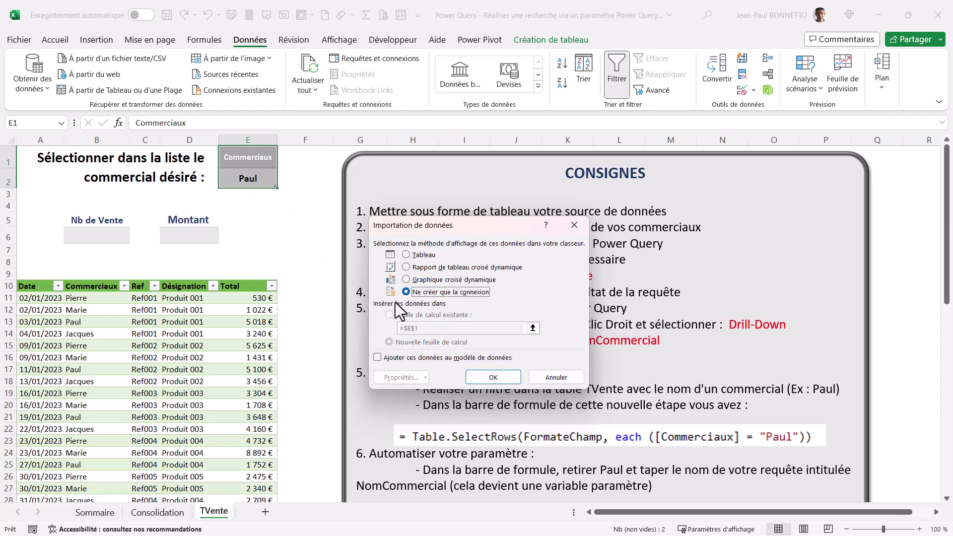
{"action": "left_click", "coordinate": [484, 379]}
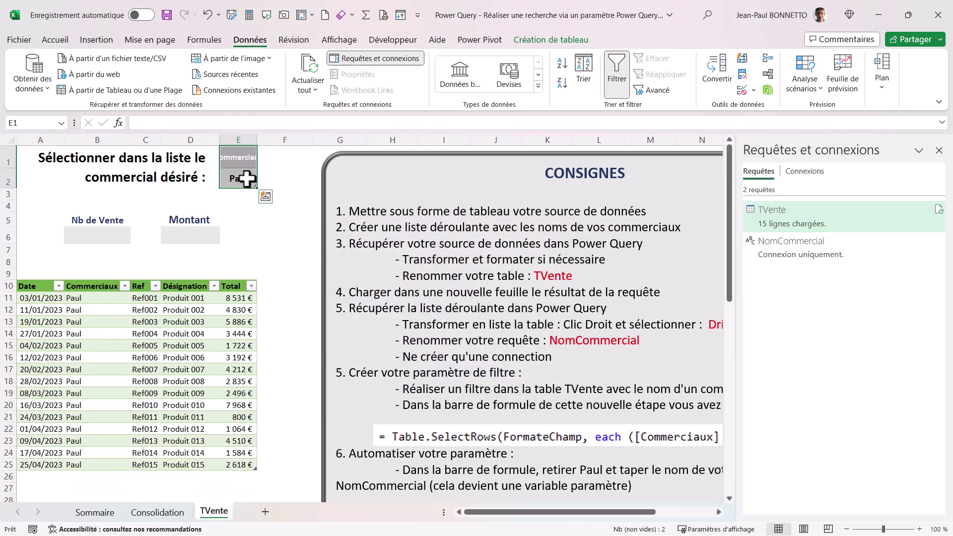
Hide the list of queries and connections and widen column E on the TVente sheet
{"action": "left_click_drag", "start_coordinate": [94, 308], "coordinate": [104, 453]}
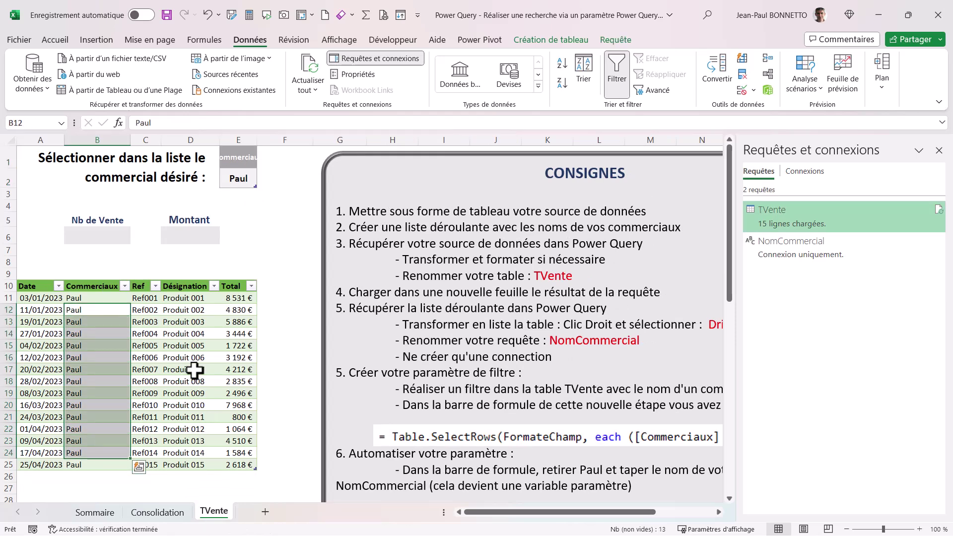
{"action": "left_click", "coordinate": [939, 150]}
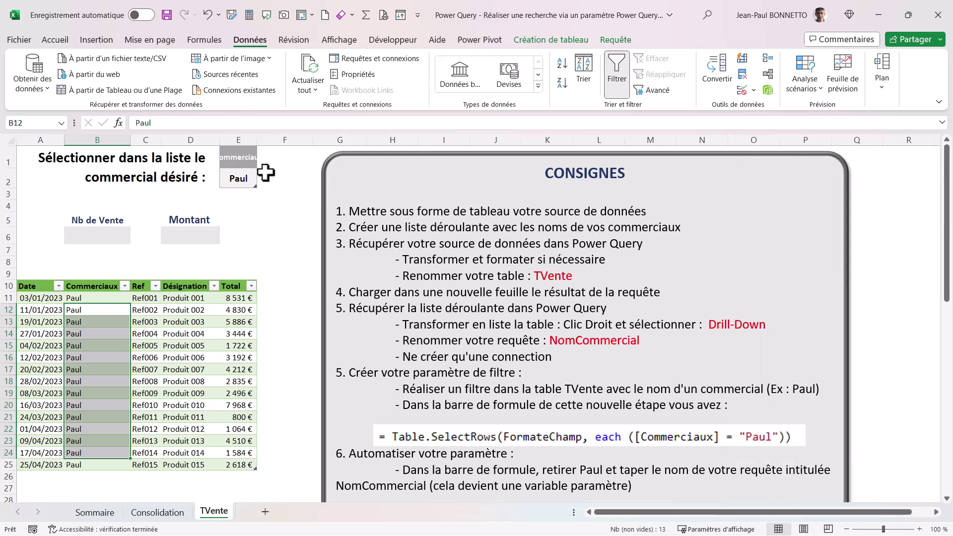
{"action": "left_click_drag", "start_coordinate": [256, 137], "coordinate": [283, 140]}
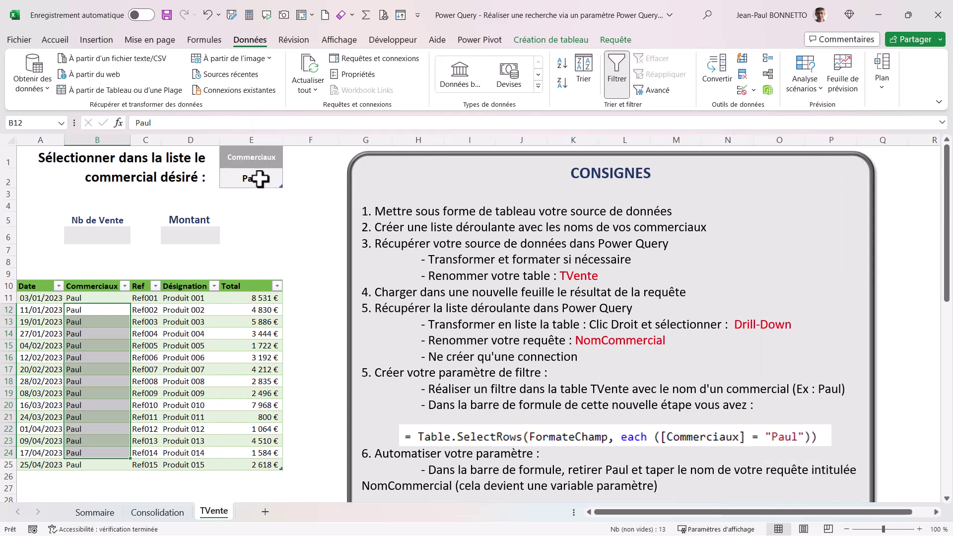
Choose the first salesperson in the Commerciaux dropdown of cell E2 and refresh all queries to test the parameter
{"action": "left_click", "coordinate": [255, 179]}
{"action": "left_click", "coordinate": [139, 171]}
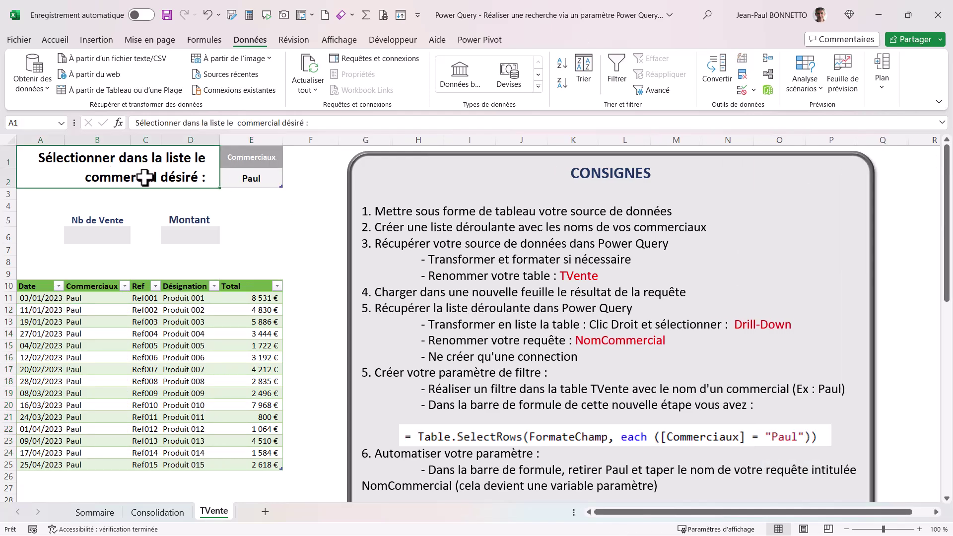
{"action": "left_click", "coordinate": [252, 175]}
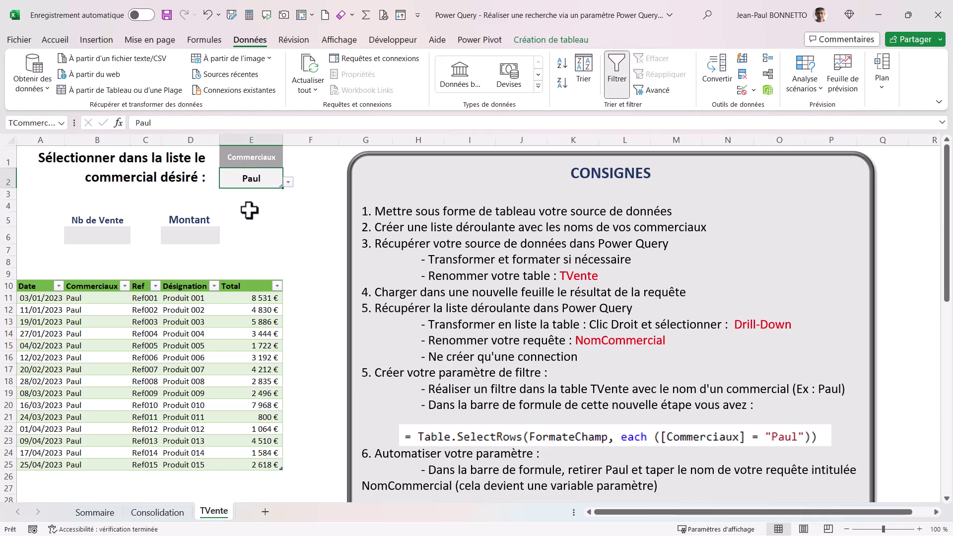
{"action": "left_click", "coordinate": [288, 182]}
{"action": "left_click", "coordinate": [233, 194]}
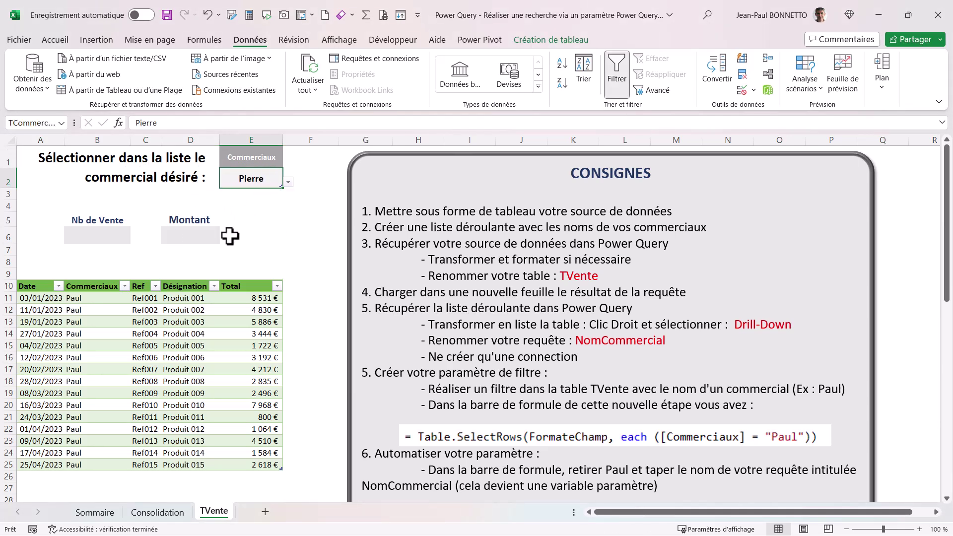
{"action": "left_click", "coordinate": [311, 67]}
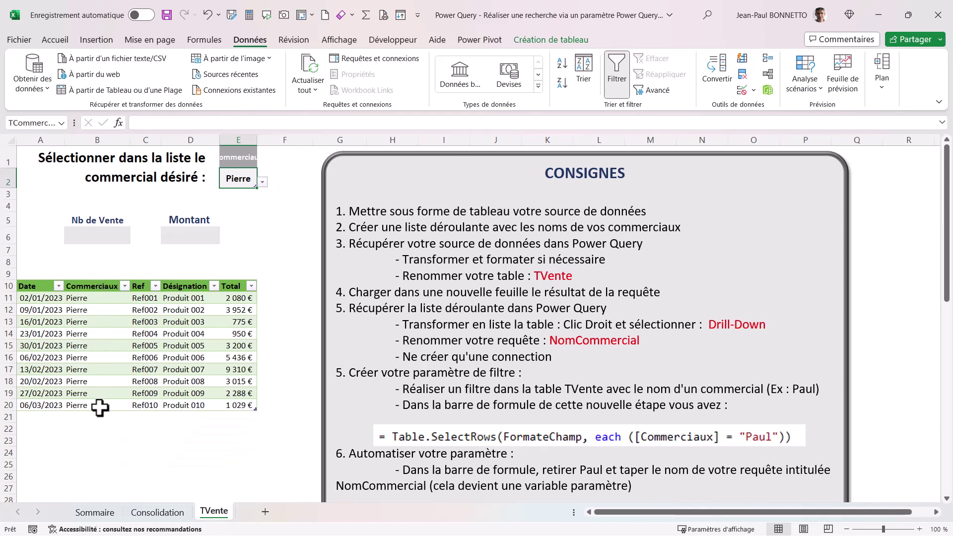
Switch the Commerciaux dropdown to the last salesperson in its list and refresh all queries
{"action": "left_click", "coordinate": [262, 182]}
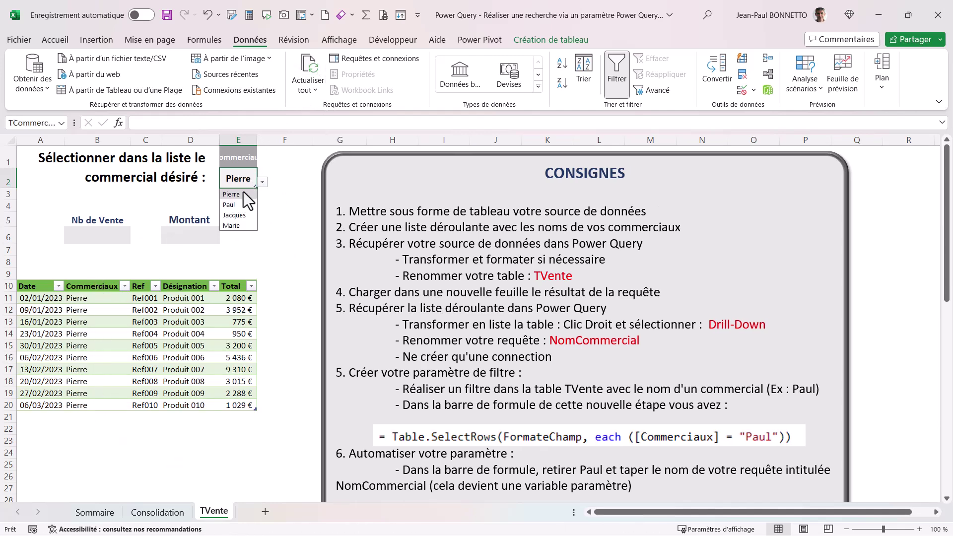
{"action": "left_click", "coordinate": [236, 225]}
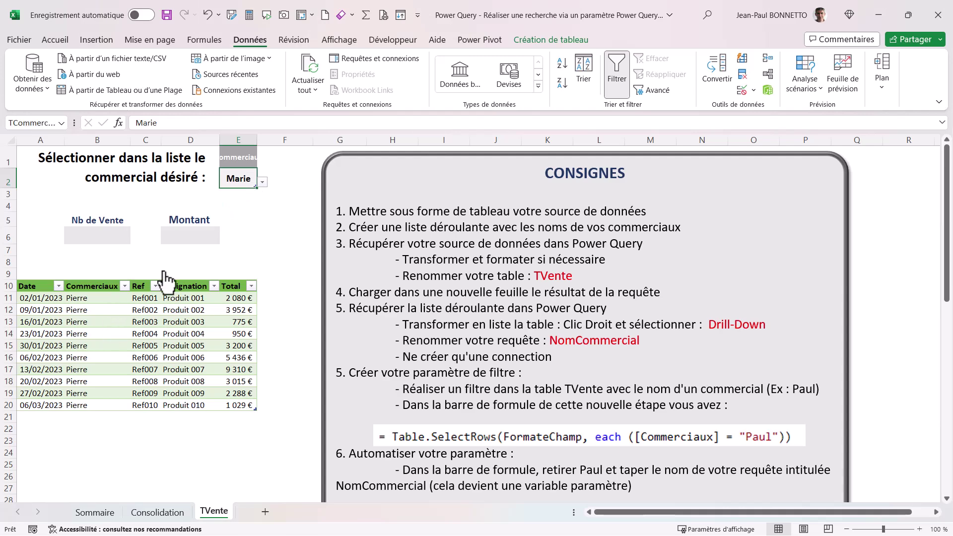
{"action": "left_click", "coordinate": [306, 67]}
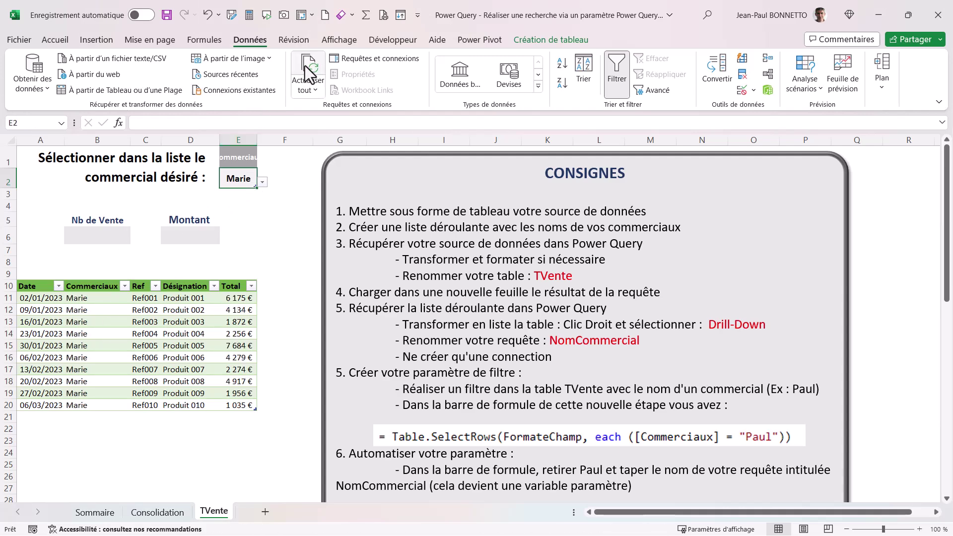
Set the Commerciaux dropdown to the third salesperson in its list, refresh all queries and review the filtered table
{"action": "left_click", "coordinate": [262, 182]}
{"action": "left_click", "coordinate": [234, 216]}
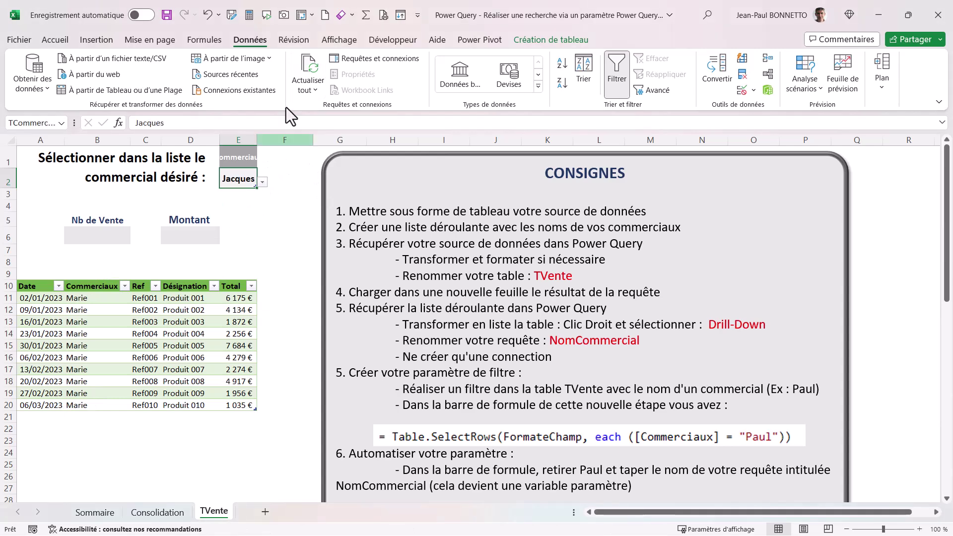
{"action": "left_click", "coordinate": [313, 66]}
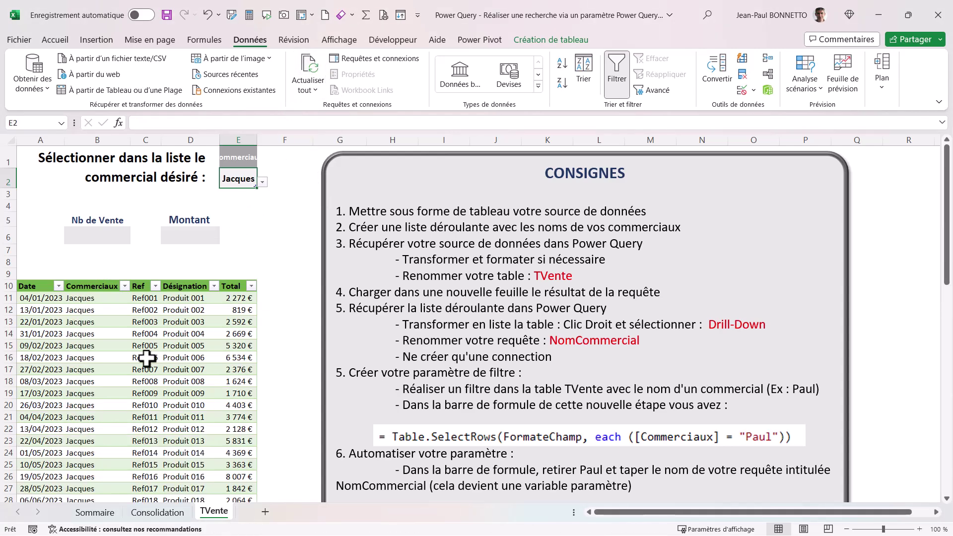
{"action": "scroll", "coordinate": [148, 339], "scroll_direction": "down", "scroll_amount": 8}
{"action": "scroll", "coordinate": [149, 339], "scroll_direction": "up", "scroll_amount": 8}
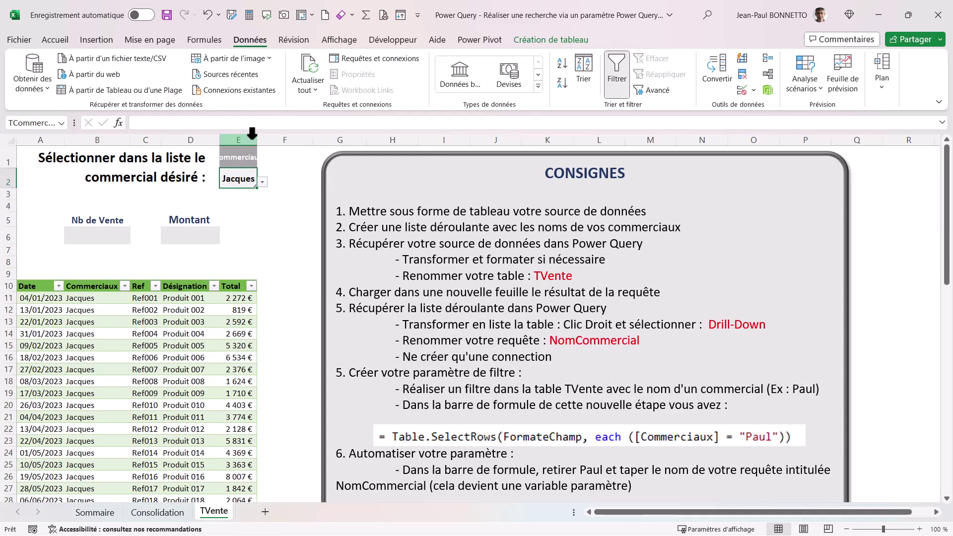
Widen the columns of the sales table on the TVente sheet
{"action": "left_click_drag", "start_coordinate": [257, 140], "coordinate": [288, 142]}
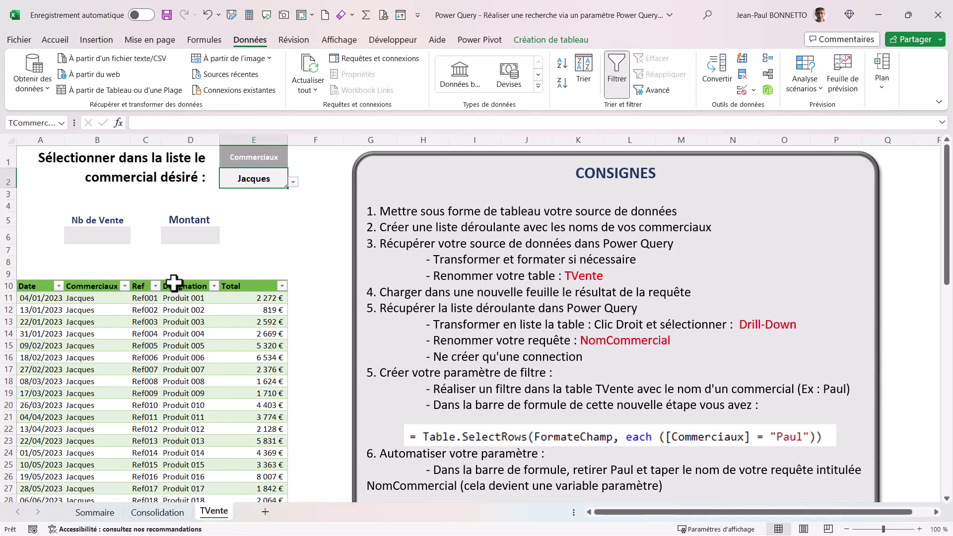
{"action": "left_click_drag", "start_coordinate": [216, 140], "coordinate": [236, 140]}
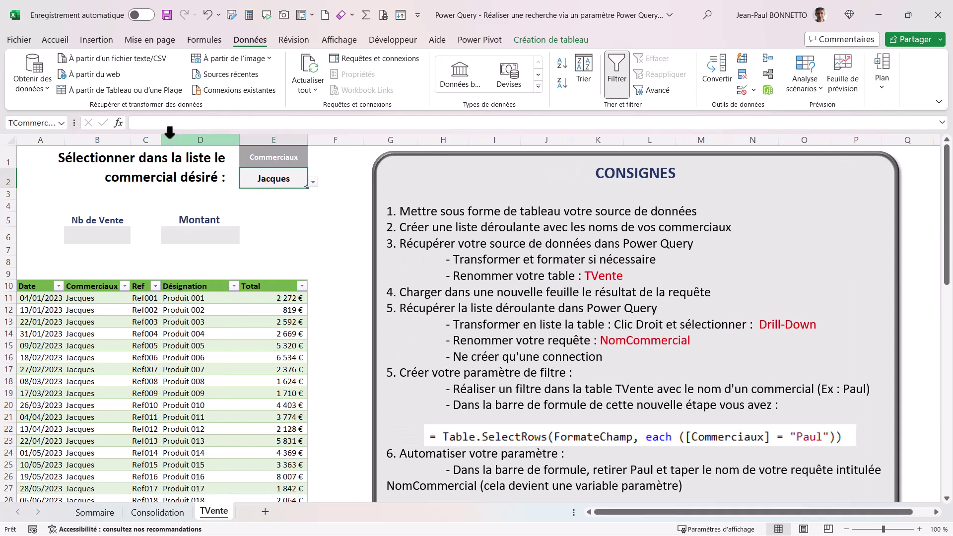
{"action": "left_click_drag", "start_coordinate": [165, 140], "coordinate": [144, 140]}
{"action": "left_click_drag", "start_coordinate": [59, 141], "coordinate": [69, 142]}
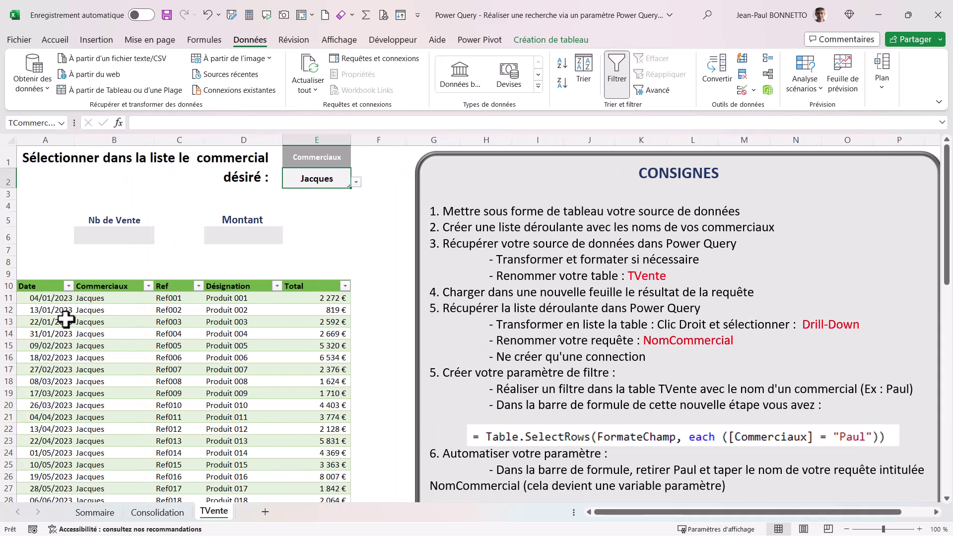
Center the Date header in cell A10 of the sales table
{"action": "left_click", "coordinate": [51, 285]}
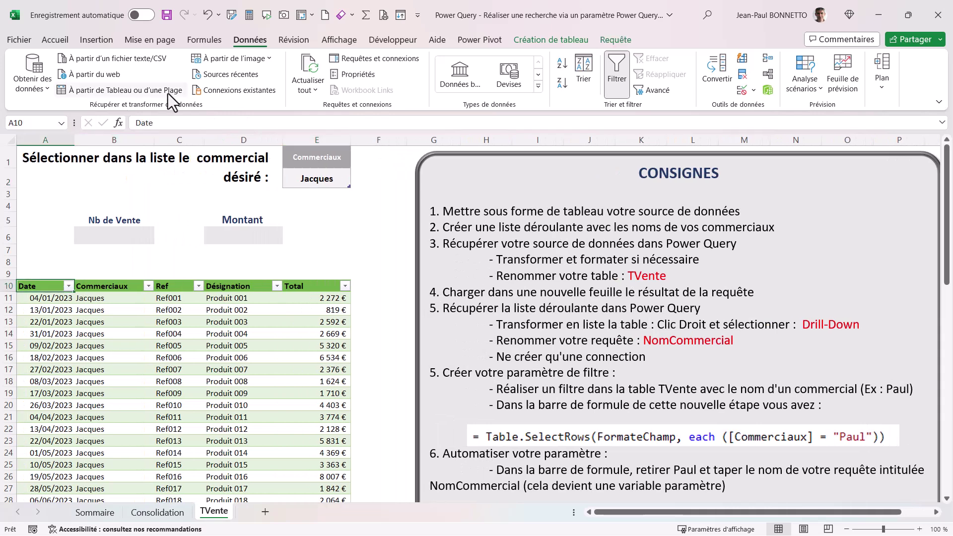
{"action": "left_click", "coordinate": [64, 43]}
{"action": "left_click", "coordinate": [242, 82]}
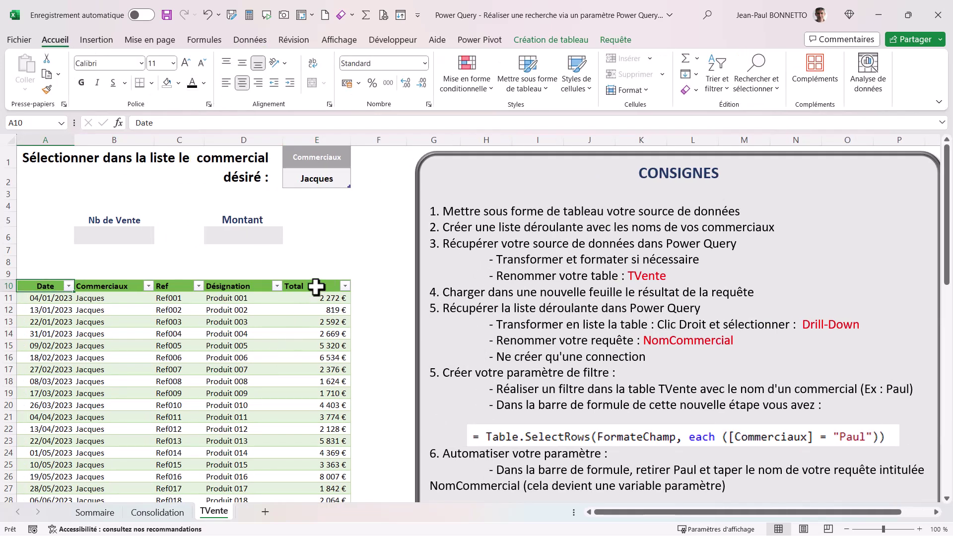
Refresh all queries with the current salesperson selected to check how the table's column widths behave
{"action": "left_click", "coordinate": [317, 179]}
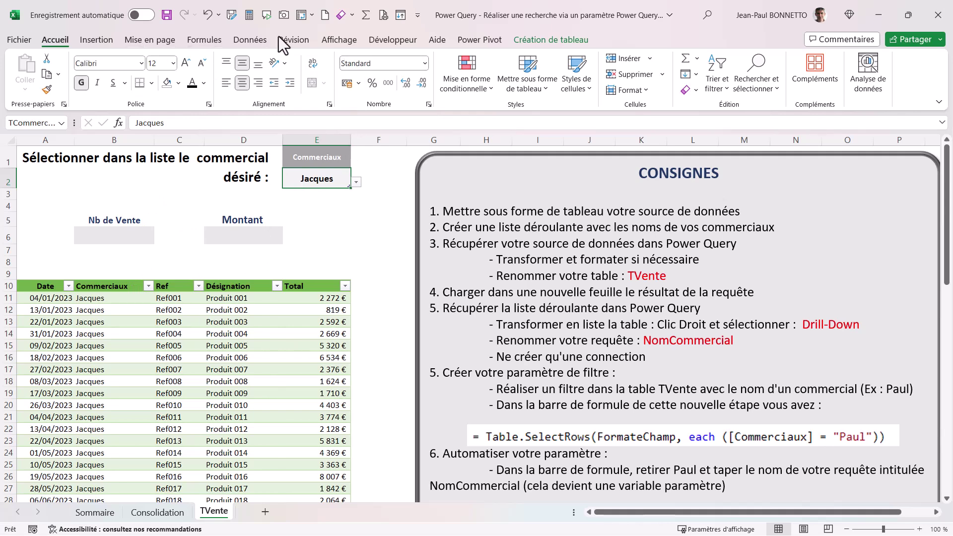
{"action": "left_click", "coordinate": [266, 40]}
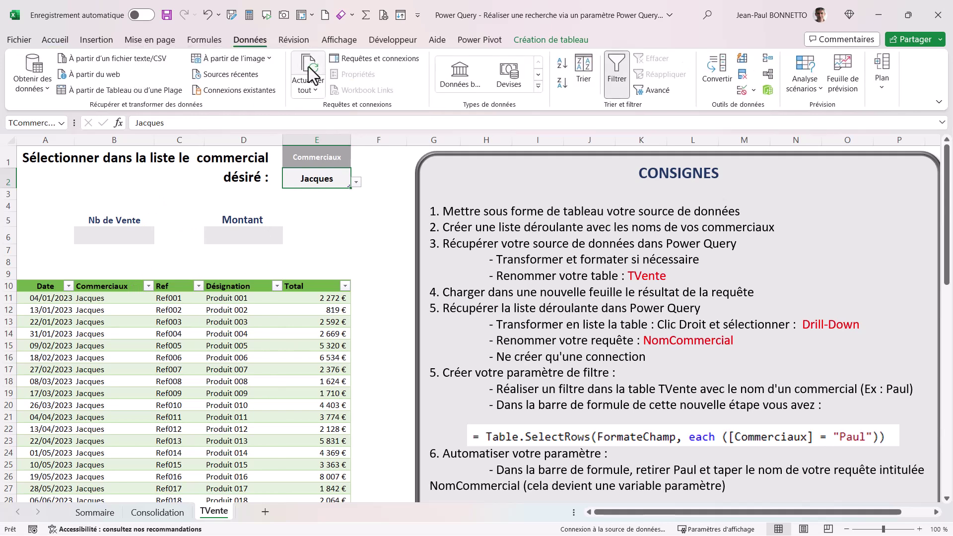
{"action": "left_click", "coordinate": [309, 66]}
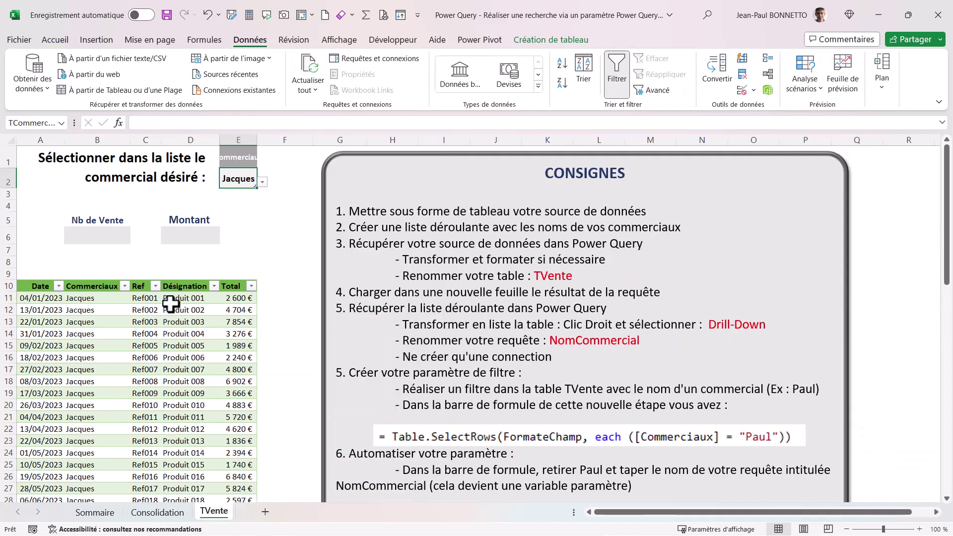
Widen columns A to E on the TVente sheet, keeping the Commerciaux column slightly narrower than the Désignation column
{"action": "left_click_drag", "start_coordinate": [257, 137], "coordinate": [280, 137]}
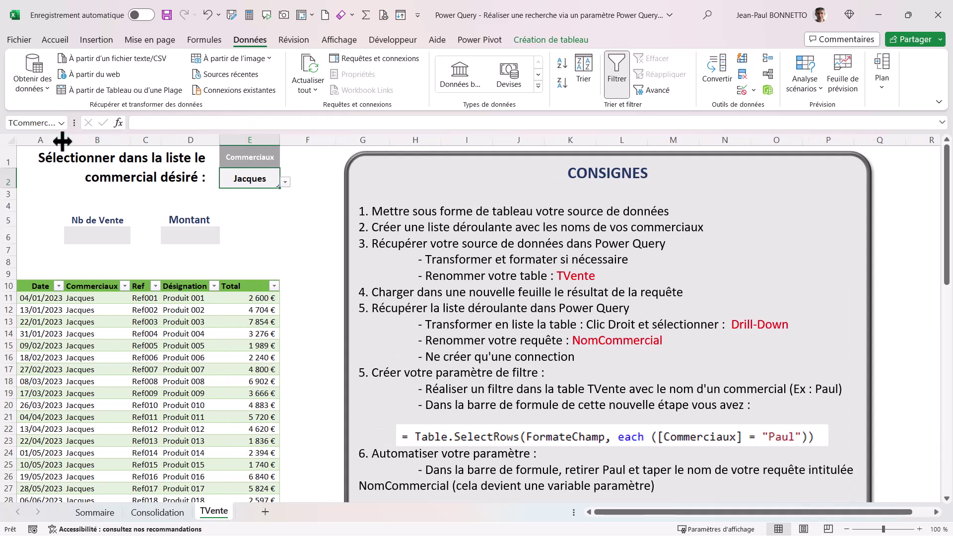
{"action": "left_click_drag", "start_coordinate": [63, 137], "coordinate": [88, 137]}
{"action": "left_click_drag", "start_coordinate": [155, 138], "coordinate": [227, 142]}
{"action": "left_click_drag", "start_coordinate": [287, 142], "coordinate": [311, 144]}
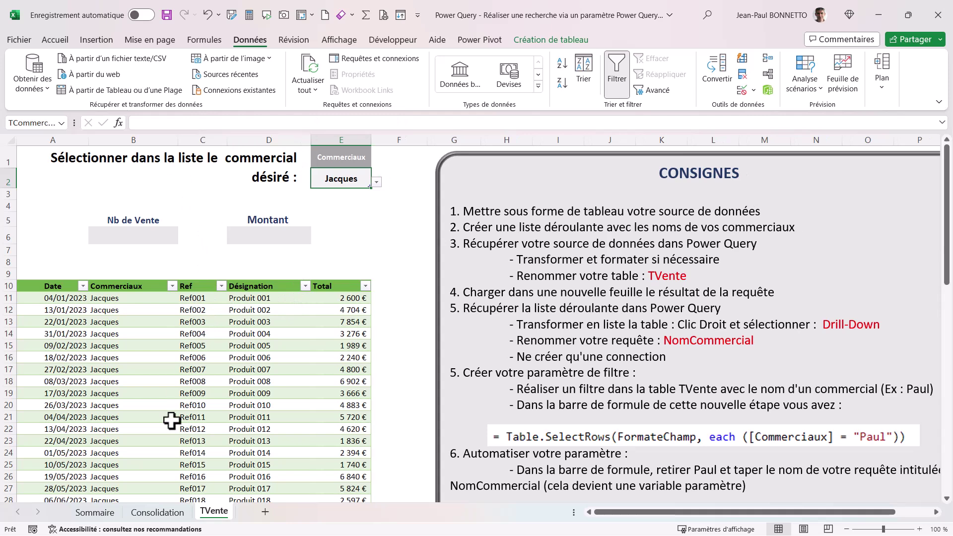
{"action": "left_click_drag", "start_coordinate": [177, 142], "coordinate": [157, 144]}
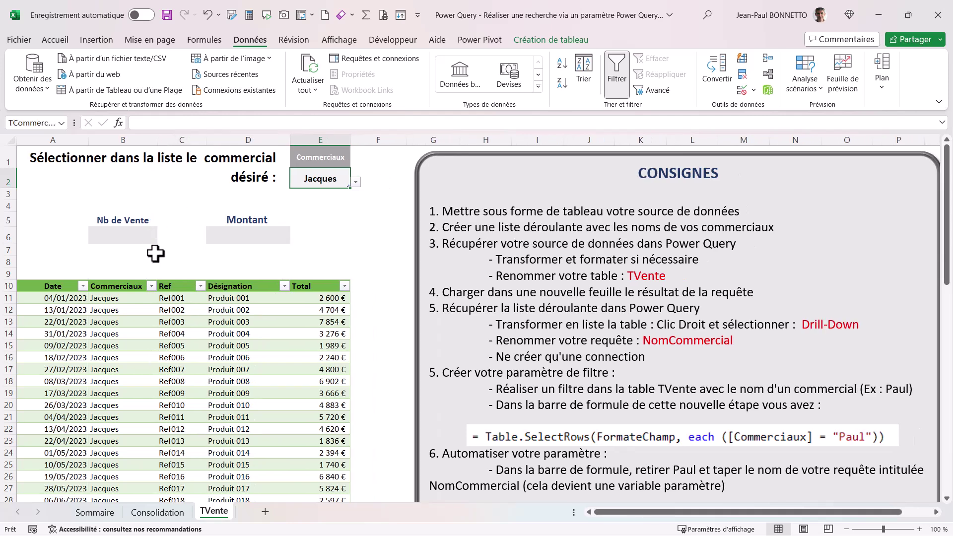
Turn off column width adjustment (Ajuster la largeur des colonnes) in the external data properties of the TVente table
{"action": "left_click", "coordinate": [186, 347]}
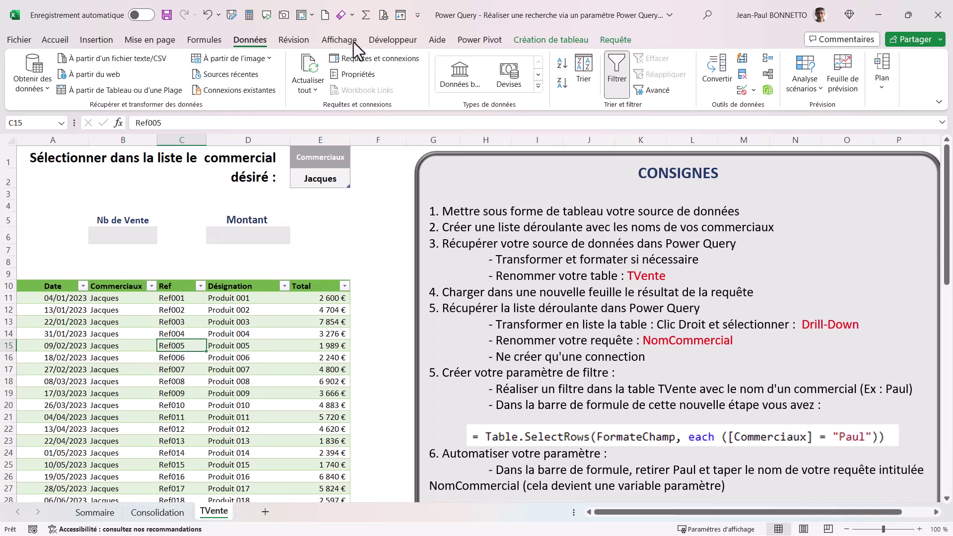
{"action": "left_click", "coordinate": [352, 75]}
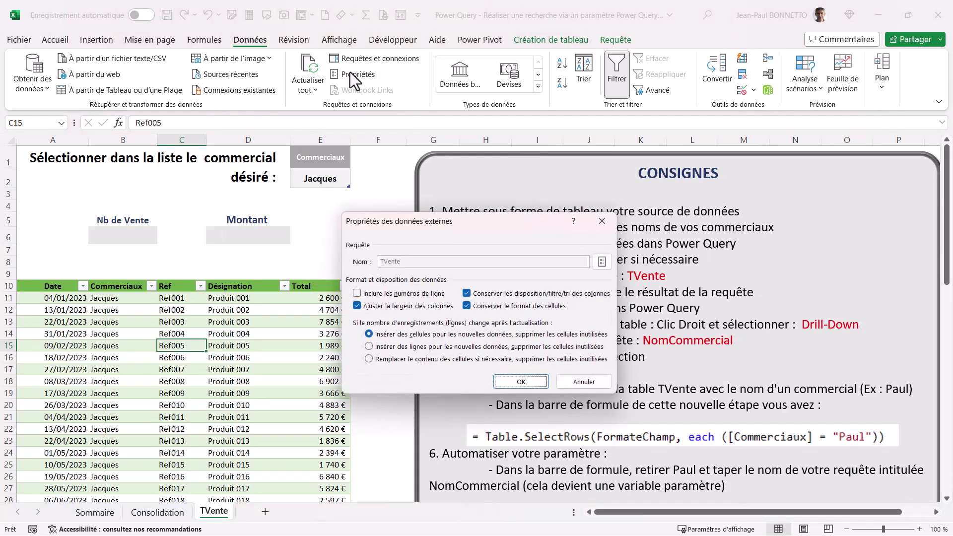
{"action": "left_click_drag", "start_coordinate": [425, 220], "coordinate": [362, 178]}
{"action": "left_click", "coordinate": [294, 265]}
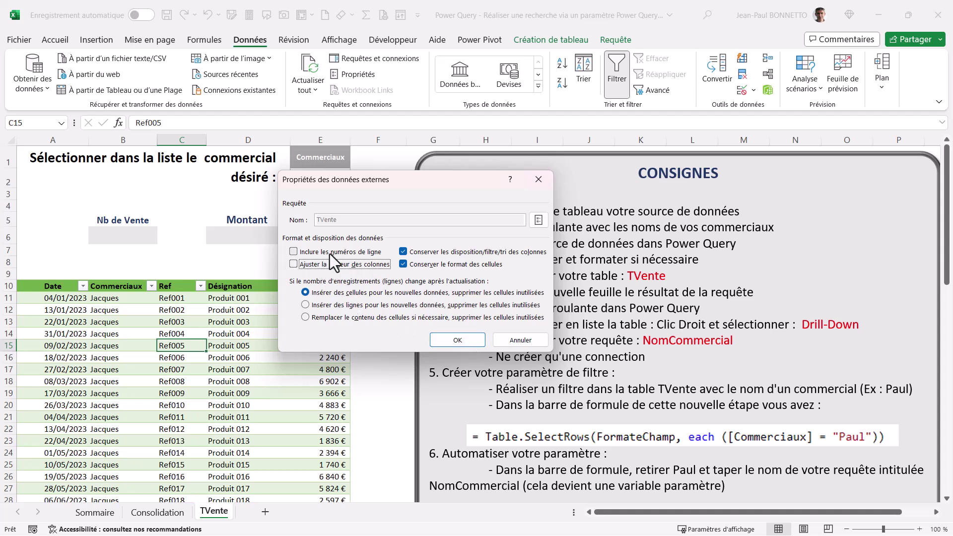
{"action": "left_click", "coordinate": [456, 340]}
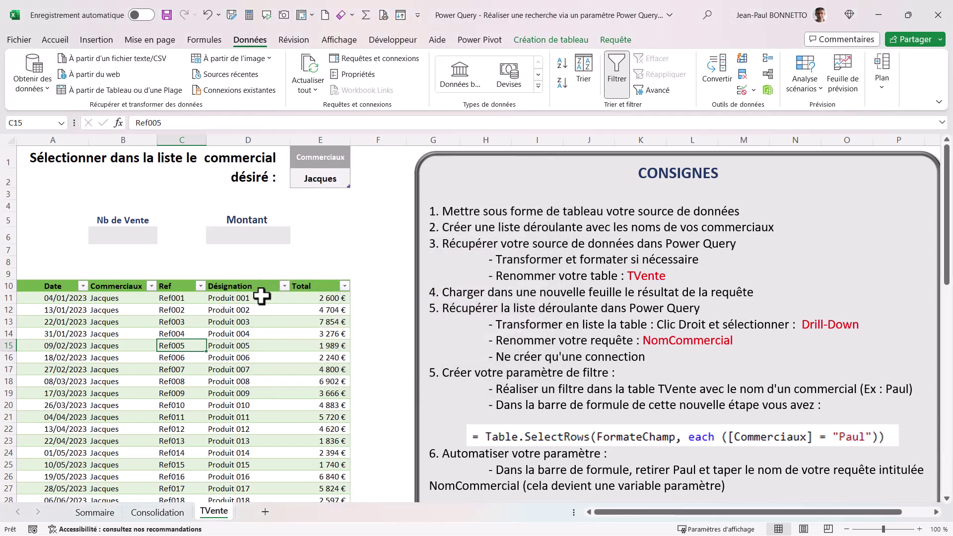
Count the sales in cell B6 under Nb de Vente with the formula =NBVAL(TVente_1[Commerciaux])
{"action": "left_click", "coordinate": [132, 238]}
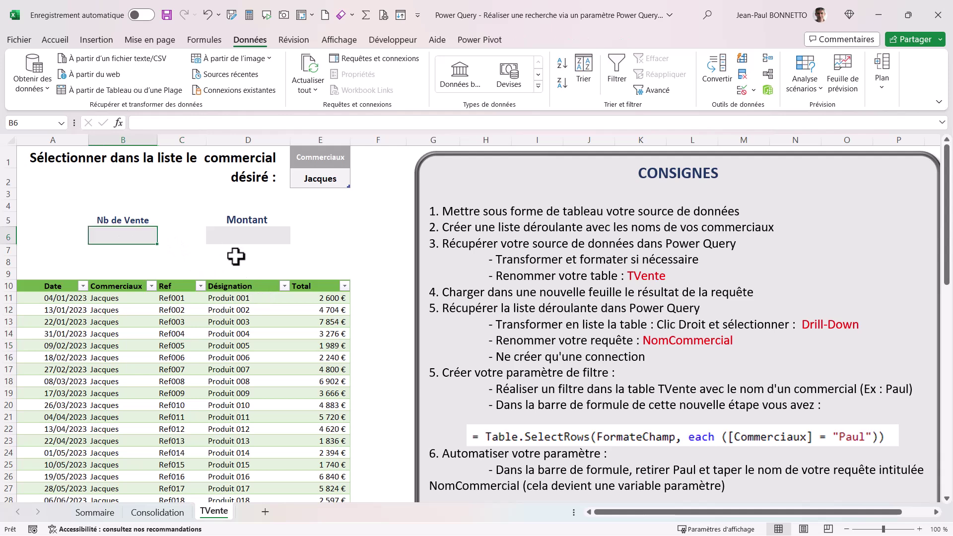
{"action": "type", "text": "=NBV"}
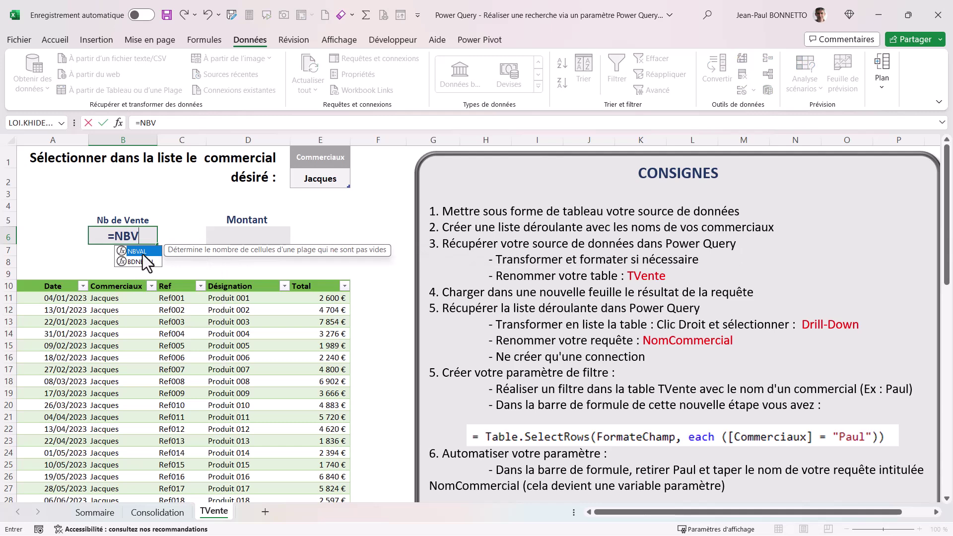
{"action": "double_click", "coordinate": [142, 253]}
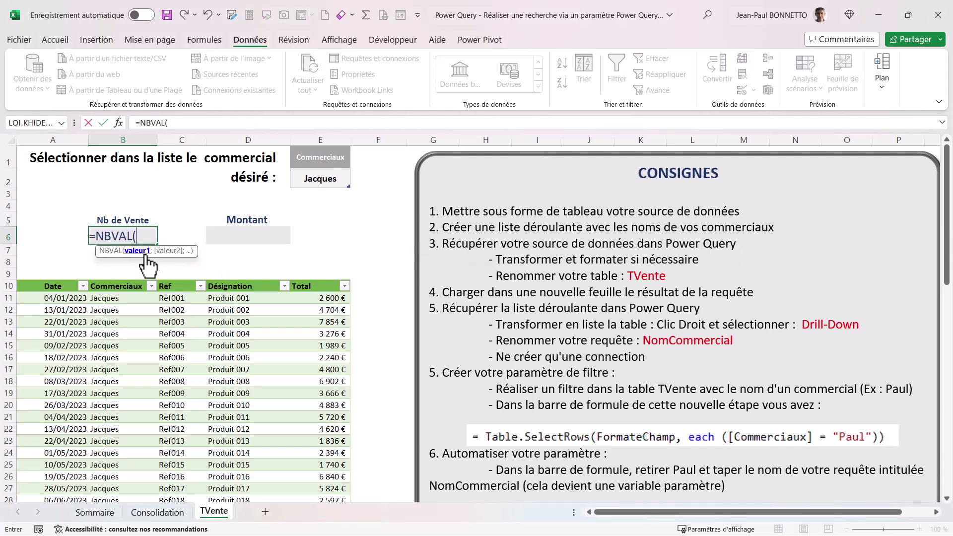
{"action": "left_click", "coordinate": [116, 274]}
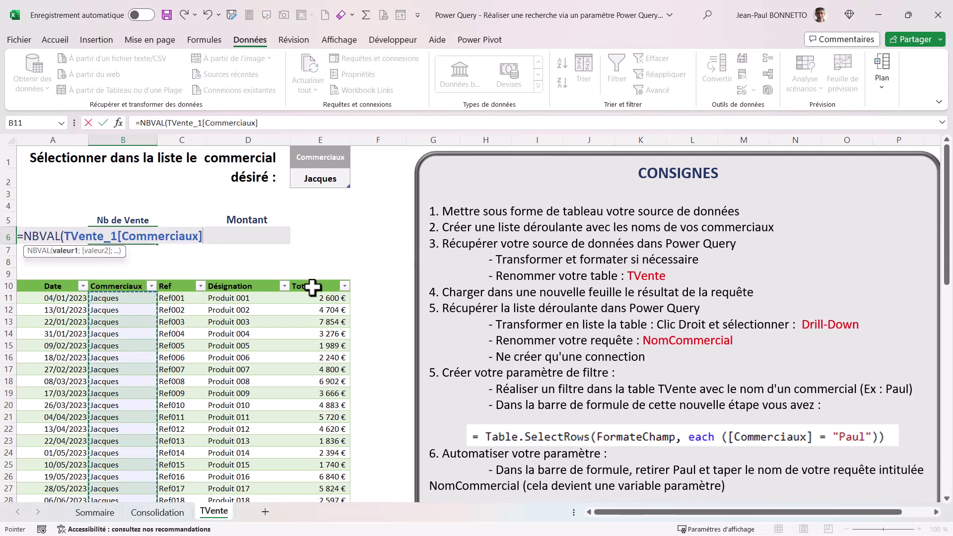
{"action": "type", "text": ")"}
{"action": "key", "text": "Return"}
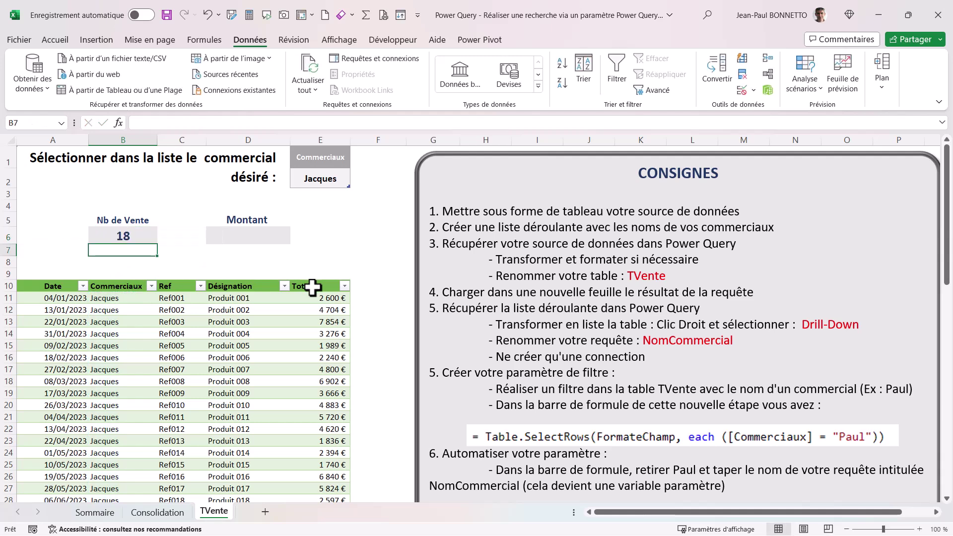
{"action": "left_click", "coordinate": [127, 234]}
{"action": "left_click_drag", "start_coordinate": [118, 417], "coordinate": [119, 454]}
Total the sales in cell D6 under Montant with the formula =SOMME(TVente_1[Total])
{"action": "left_click", "coordinate": [267, 230]}
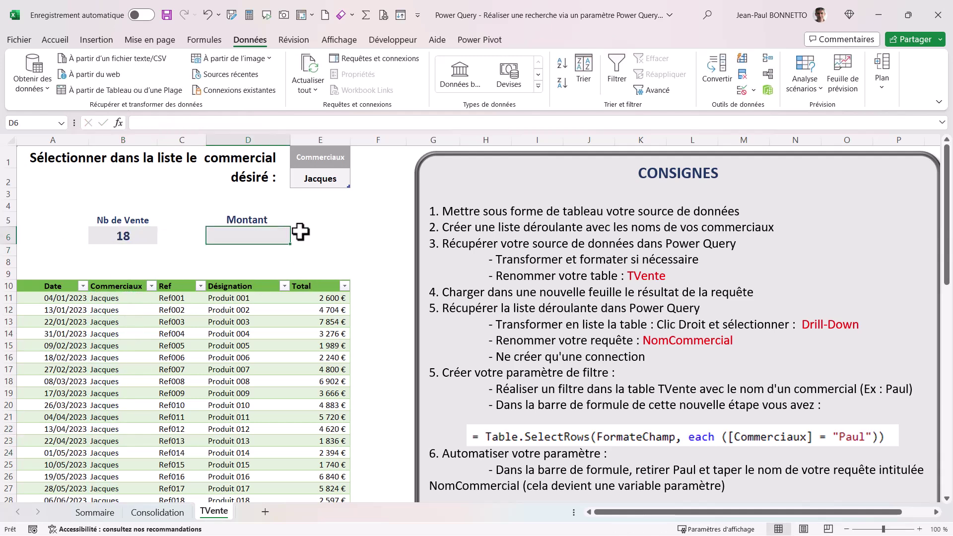
{"action": "type", "text": "=SOMME"}
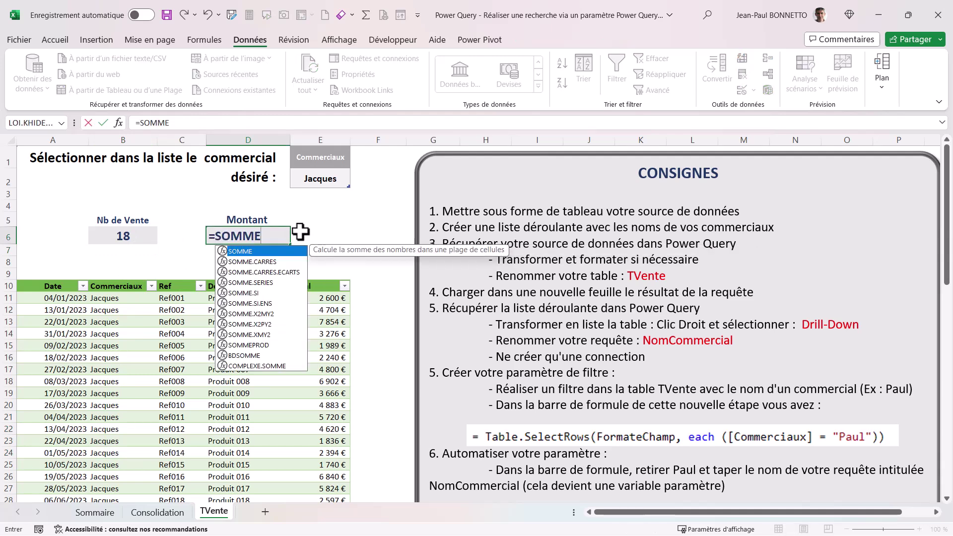
{"action": "type", "text": "5"}
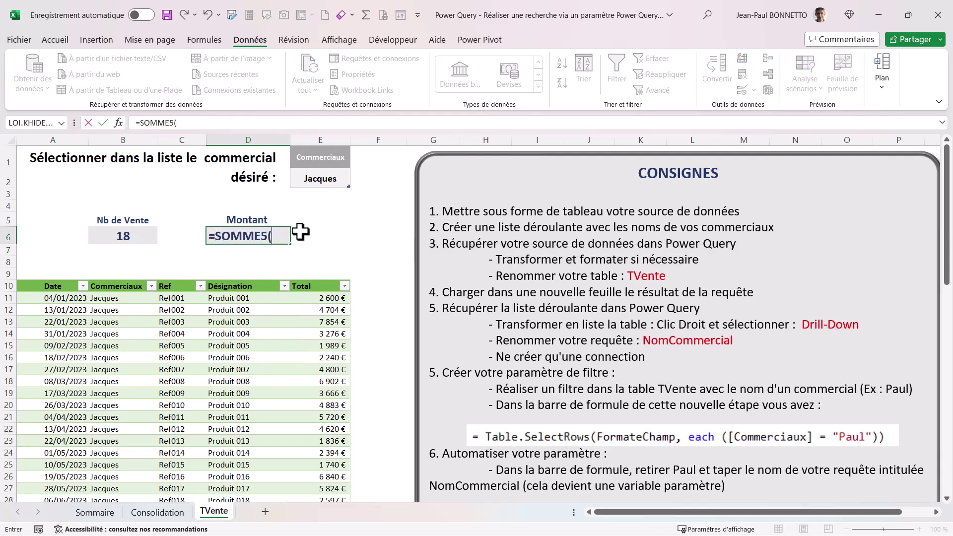
{"action": "key", "text": "BackSpace"}
{"action": "type", "text": "("}
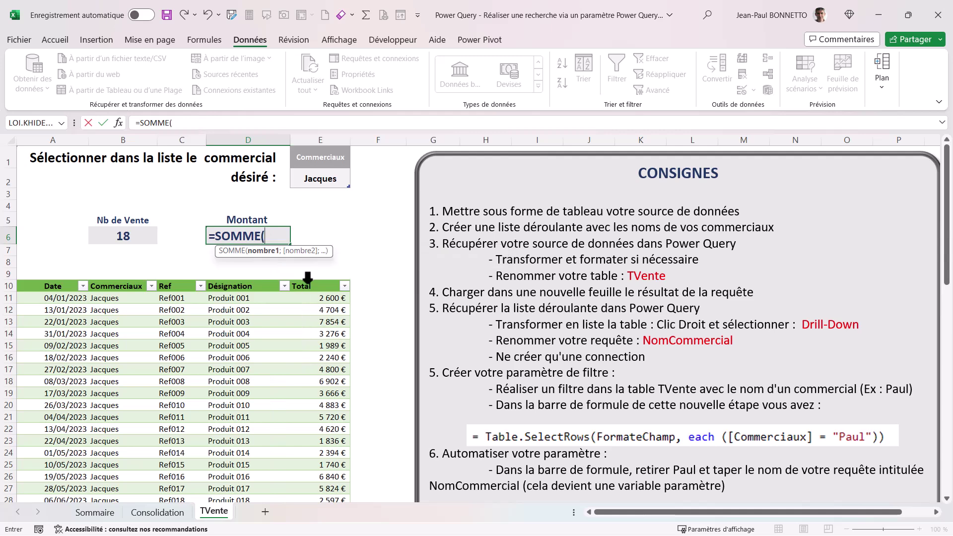
{"action": "left_click", "coordinate": [317, 276]}
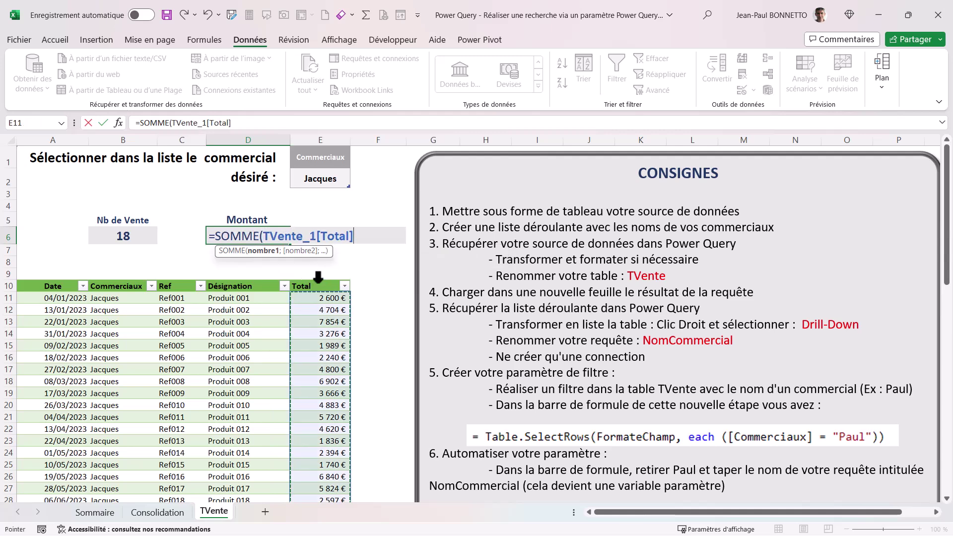
{"action": "type", "text": ")"}
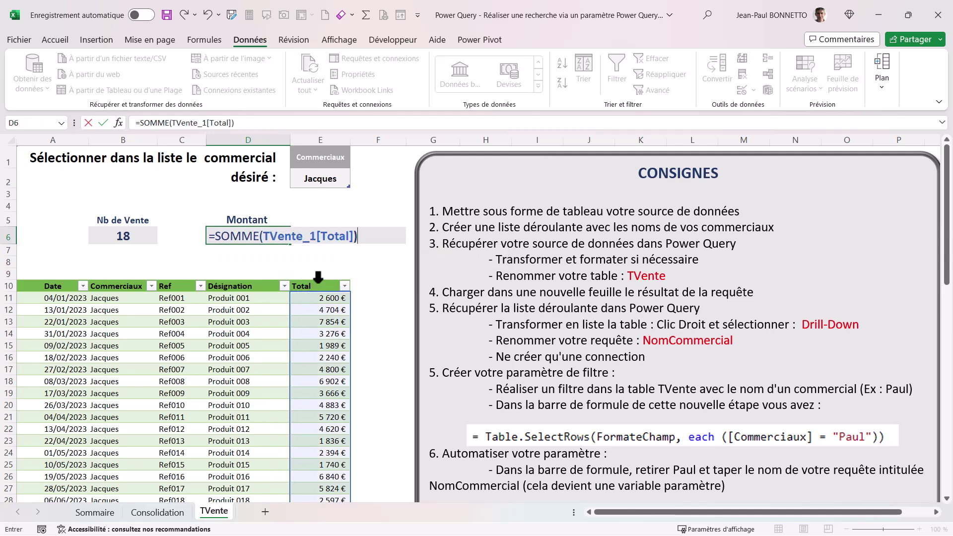
{"action": "key", "text": "Return"}
{"action": "left_click", "coordinate": [263, 237]}
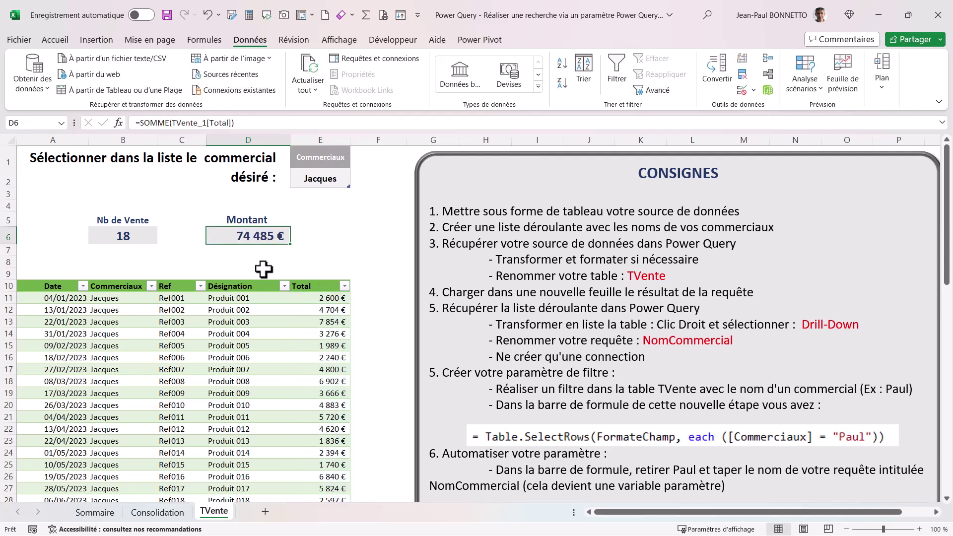
Rename the filtered results table on the TVente sheet as TResultatFiltre
{"action": "left_click", "coordinate": [260, 333]}
{"action": "left_click", "coordinate": [614, 40]}
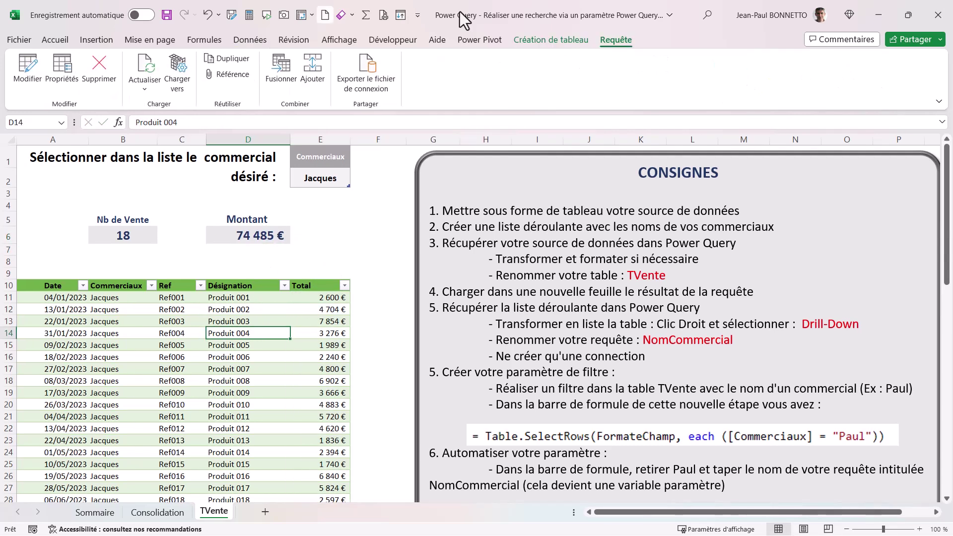
{"action": "left_click", "coordinate": [551, 39]}
{"action": "left_click", "coordinate": [100, 74]}
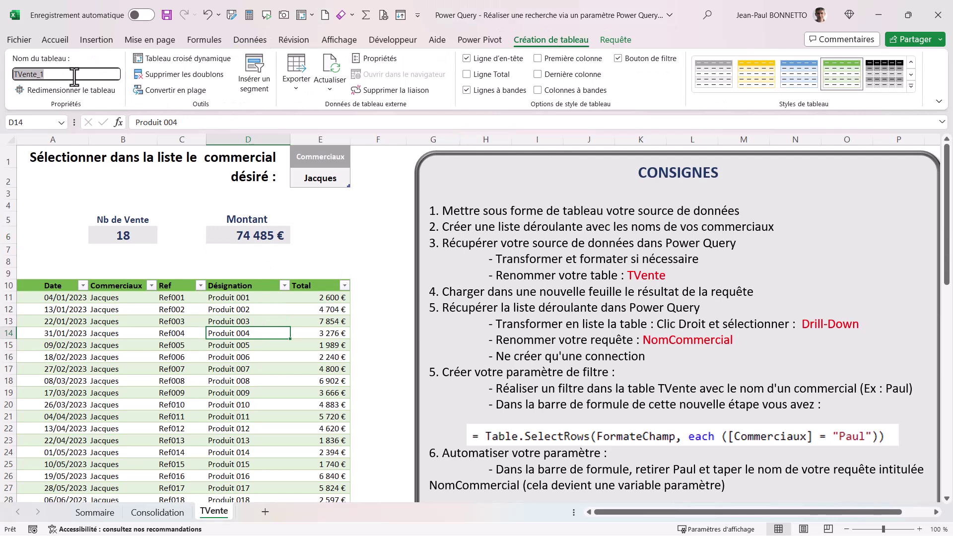
{"action": "left_click", "coordinate": [99, 74]}
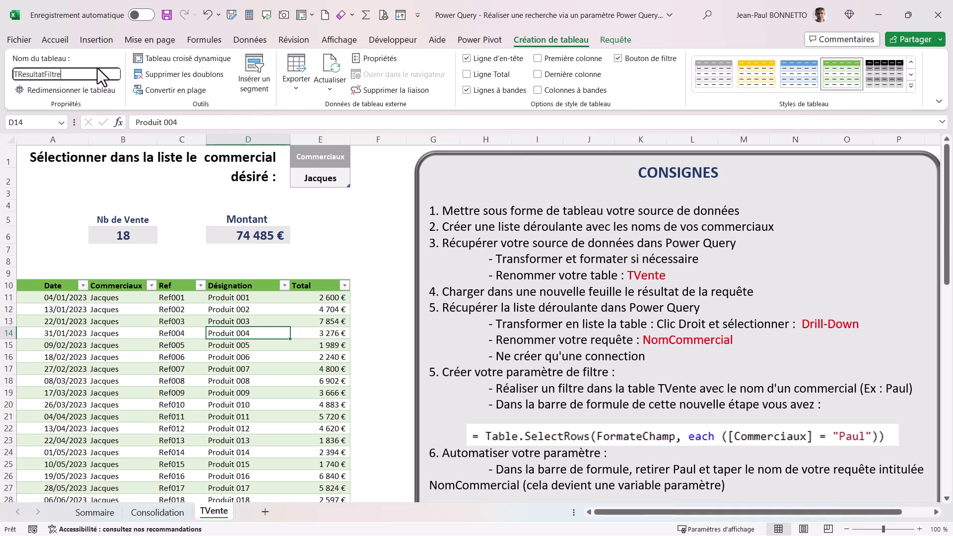
{"action": "left_click", "coordinate": [231, 383]}
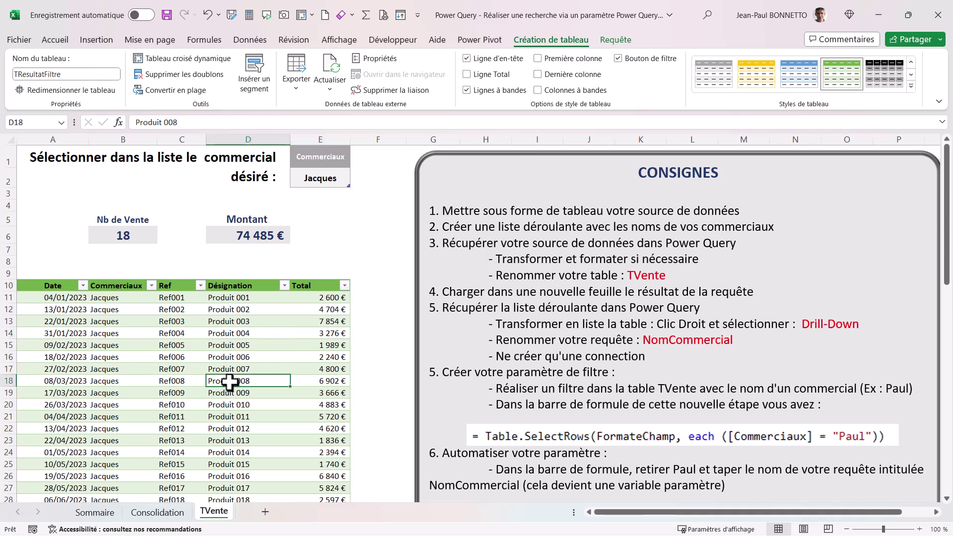
Choose the second salesperson in the E2 dropdown, refresh the results table, and check the Montant and Nb de Vente formulas
{"action": "left_click", "coordinate": [319, 177]}
{"action": "left_click", "coordinate": [356, 182]}
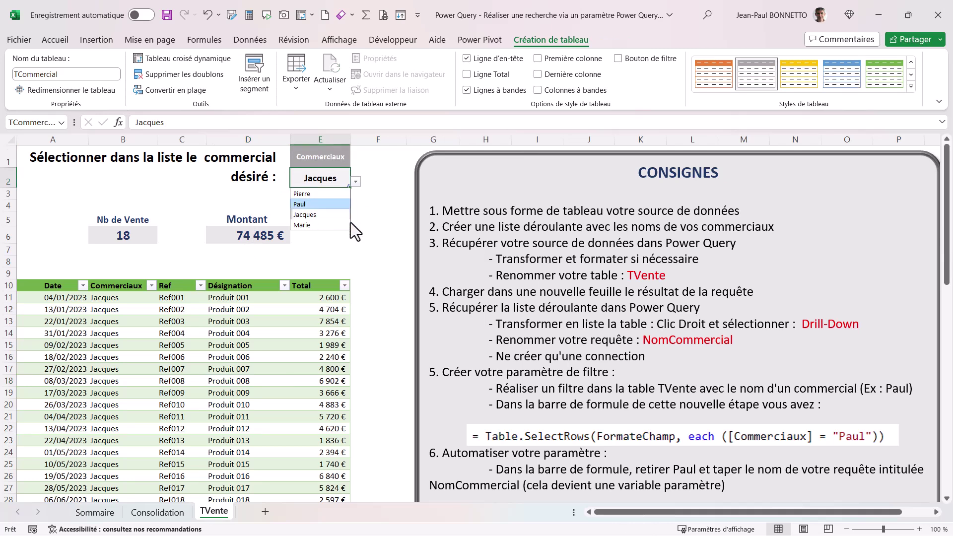
{"action": "left_click", "coordinate": [304, 204]}
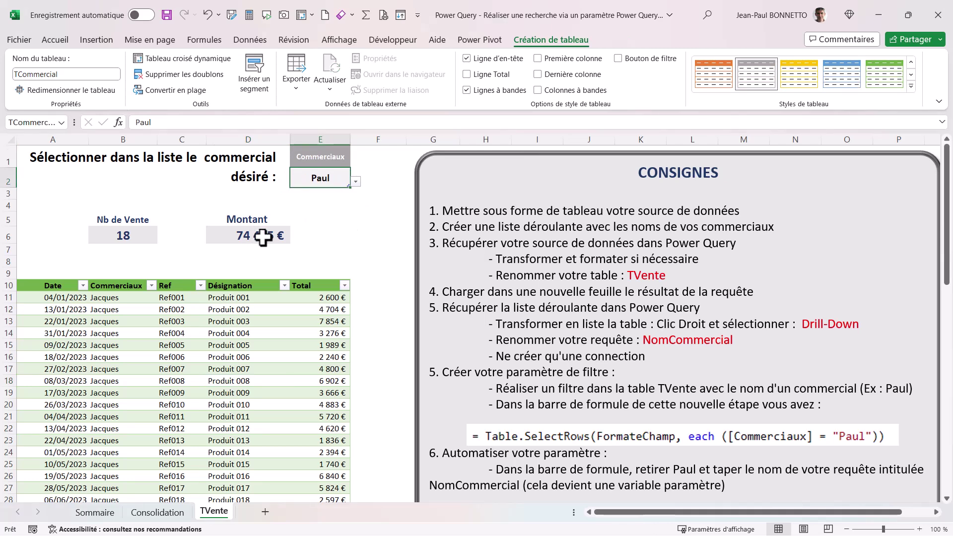
{"action": "right_click", "coordinate": [202, 311]}
{"action": "left_click", "coordinate": [238, 248]}
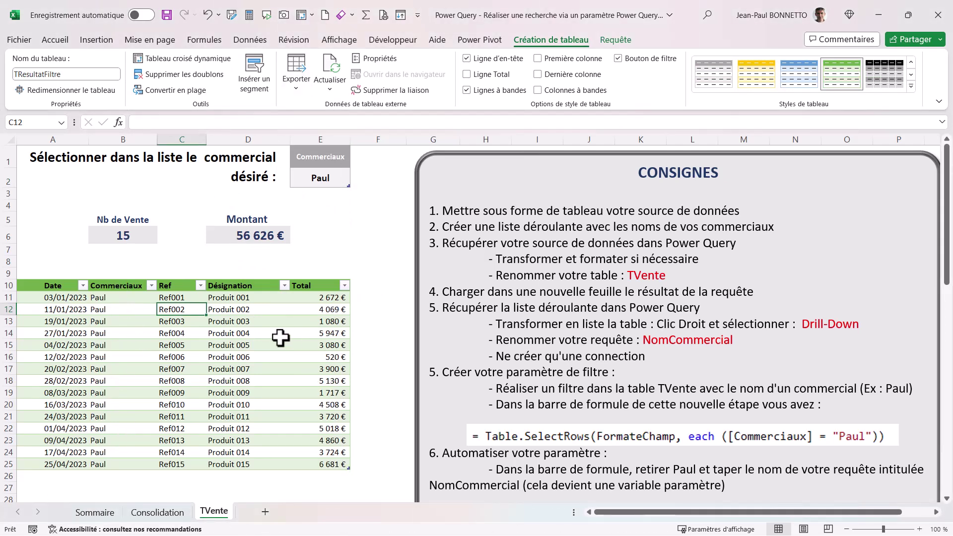
{"action": "left_click", "coordinate": [239, 235]}
{"action": "left_click", "coordinate": [119, 235]}
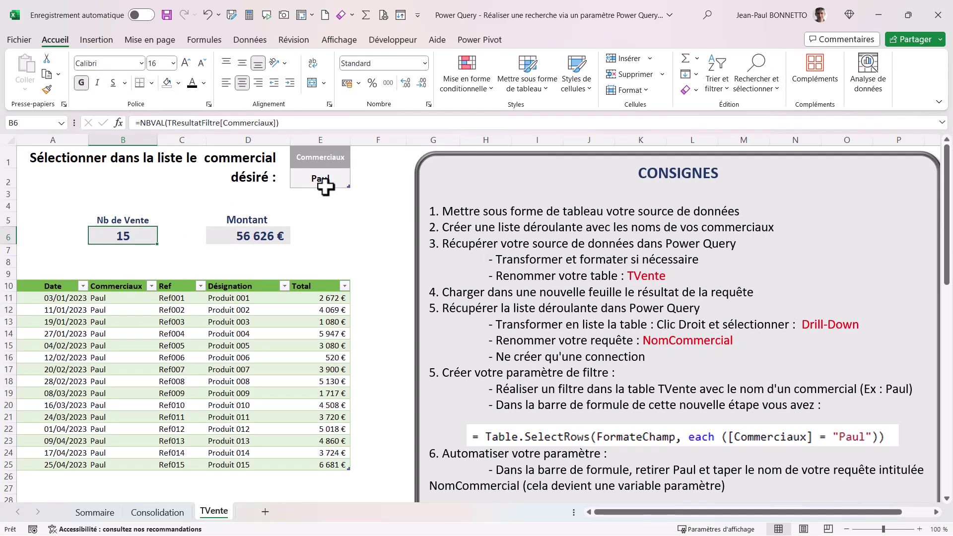
Choose the first salesperson in the E2 dropdown and refresh all queries
{"action": "left_click", "coordinate": [341, 185]}
{"action": "left_click", "coordinate": [355, 183]}
{"action": "left_click", "coordinate": [303, 194]}
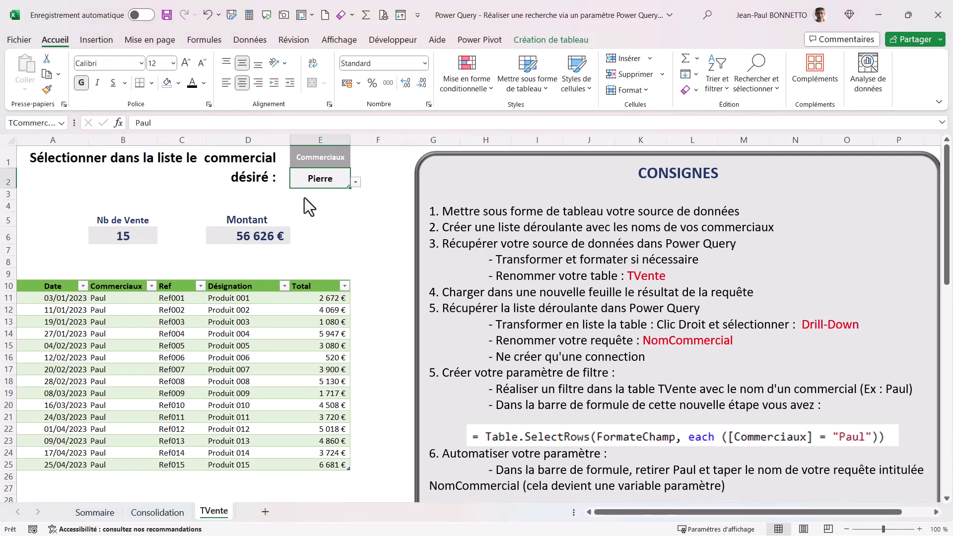
{"action": "left_click", "coordinate": [250, 39]}
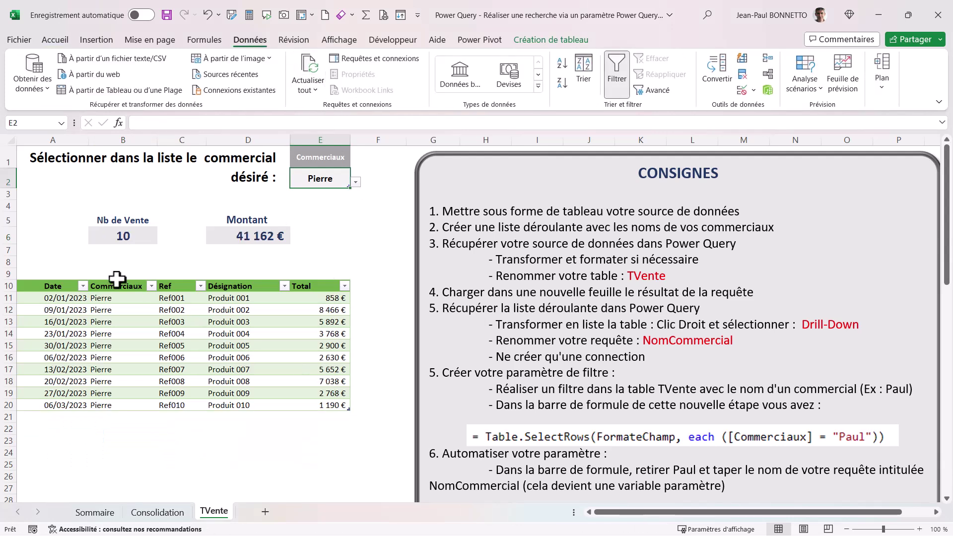
Choose the third salesperson in the E2 dropdown and refresh all queries to update the table and totals
{"action": "left_click", "coordinate": [356, 183]}
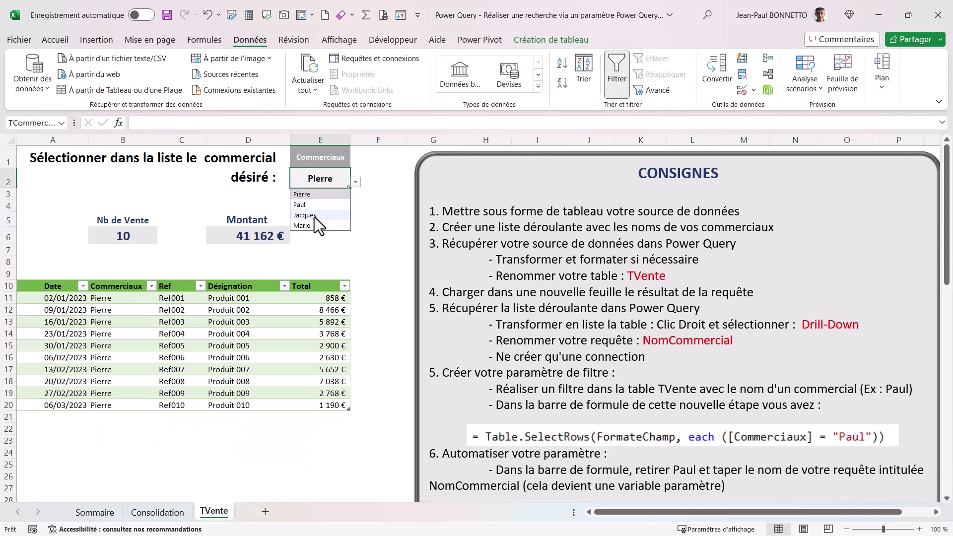
{"action": "left_click", "coordinate": [314, 216]}
{"action": "left_click", "coordinate": [309, 75]}
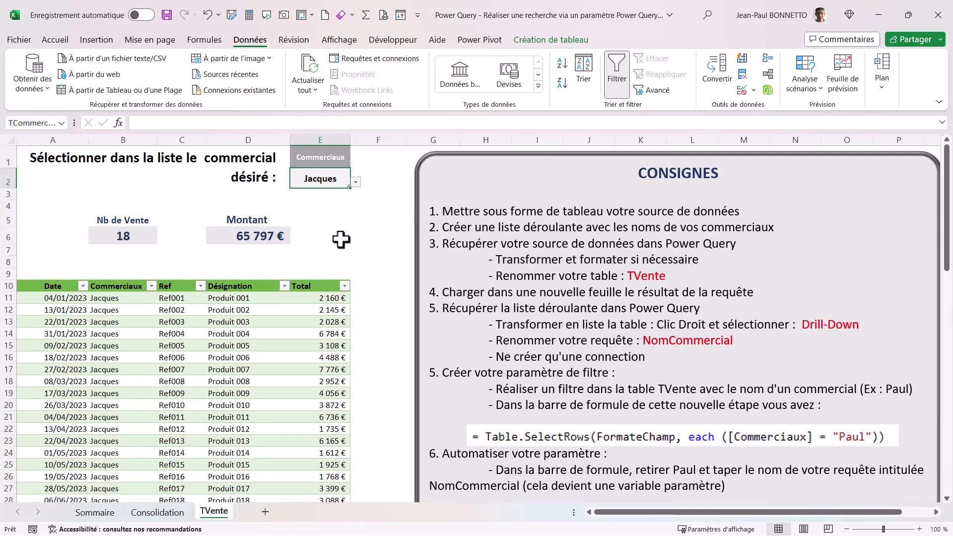
{"action": "left_click", "coordinate": [219, 357]}
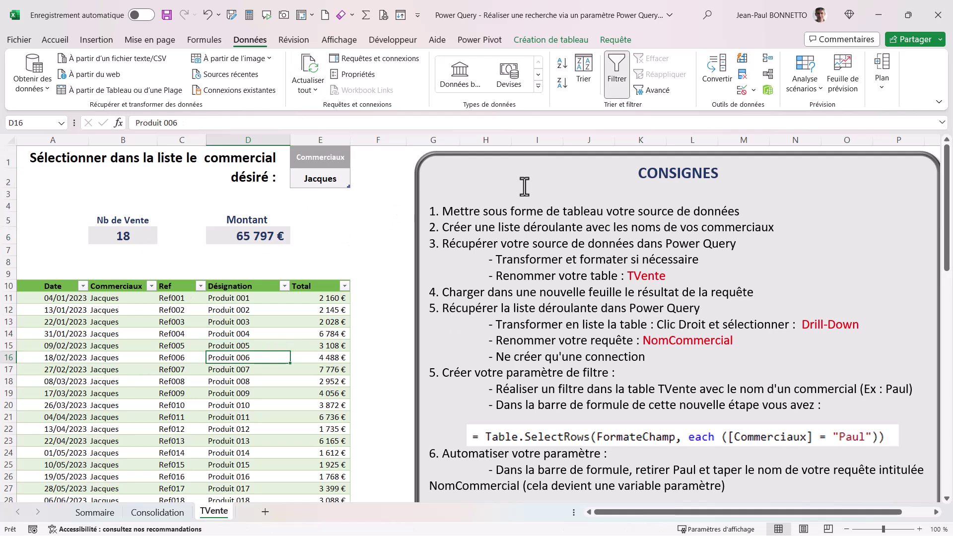
Review the Sommaire and Consolidation sheets, the Commerciaux selection cells and the filtered results table on the TVente sheet
{"action": "left_click", "coordinate": [95, 513]}
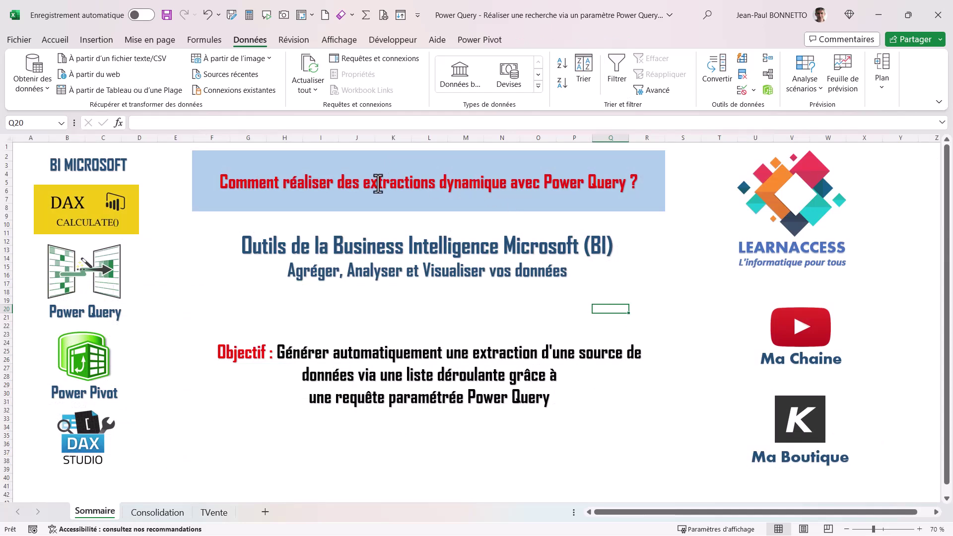
{"action": "left_click", "coordinate": [161, 512]}
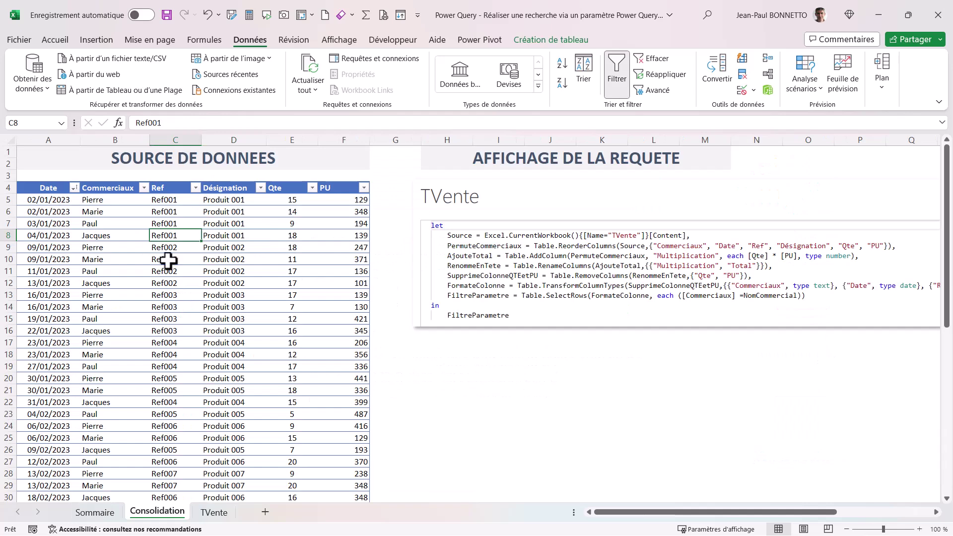
{"action": "left_click", "coordinate": [214, 512]}
{"action": "left_click", "coordinate": [346, 181]}
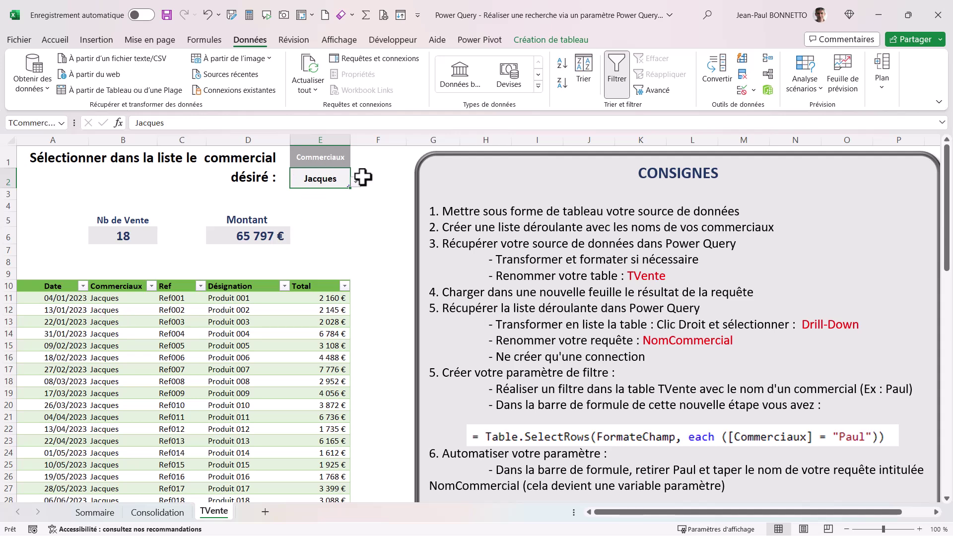
{"action": "left_click", "coordinate": [329, 178]}
{"action": "left_click", "coordinate": [325, 174]}
{"action": "left_click_drag", "start_coordinate": [337, 155], "coordinate": [341, 175]}
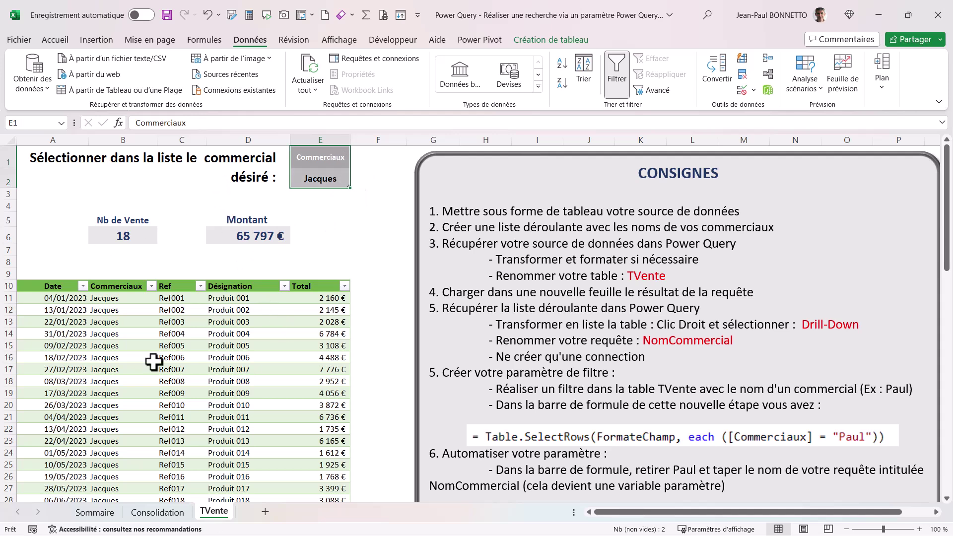
{"action": "left_click", "coordinate": [331, 249]}
{"action": "left_click", "coordinate": [329, 178]}
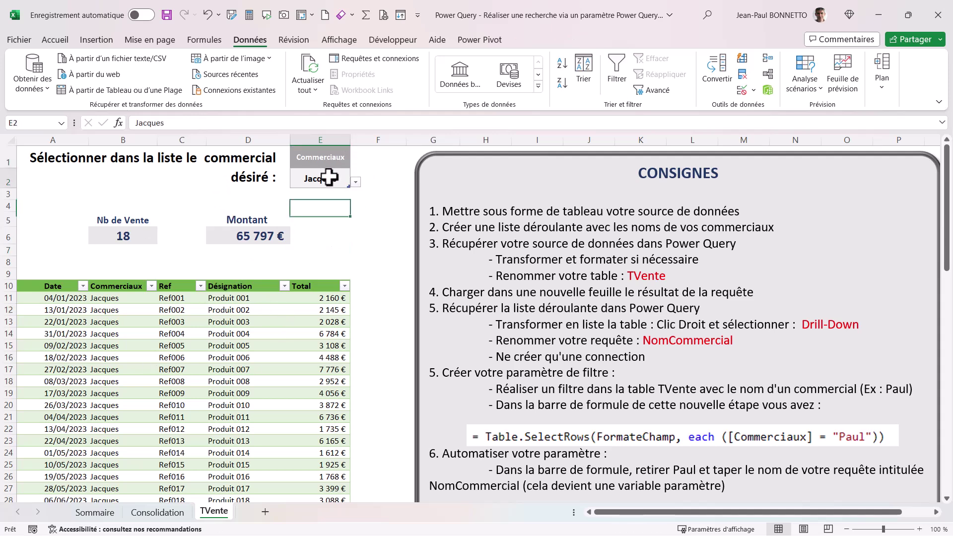
{"action": "left_click", "coordinate": [184, 346]}
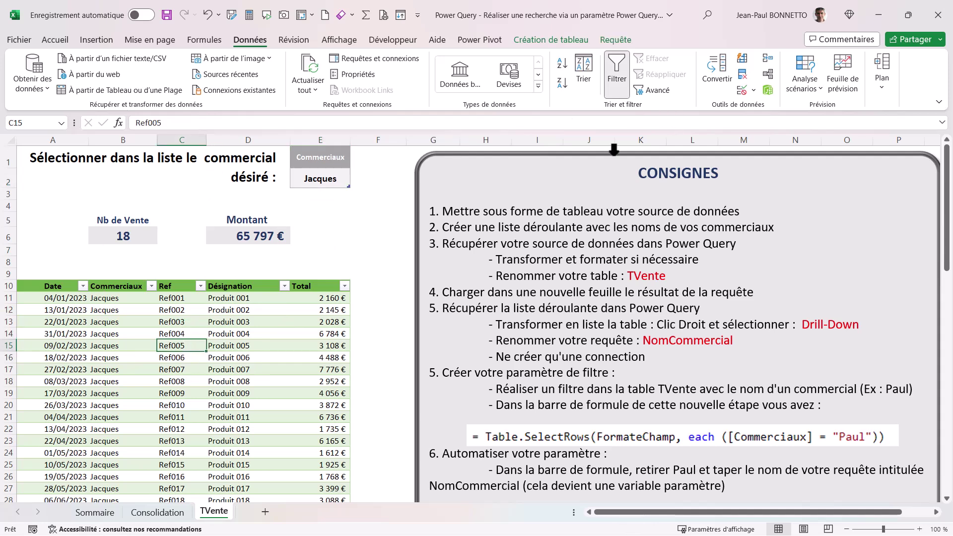
Return to the Sommaire sheet and look at the text box stating the objective
{"action": "left_click", "coordinate": [94, 514]}
{"action": "left_click", "coordinate": [248, 311]}
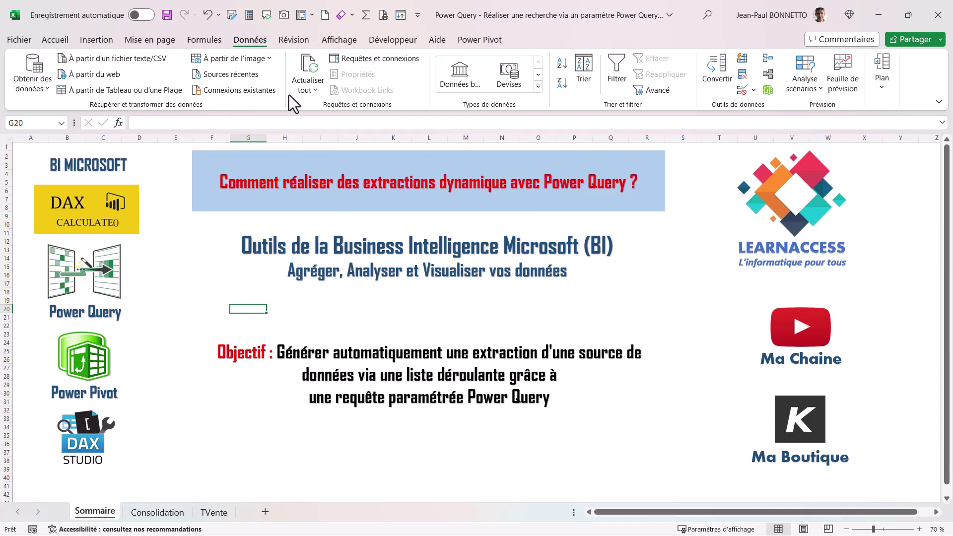
{"action": "left_click", "coordinate": [279, 397]}
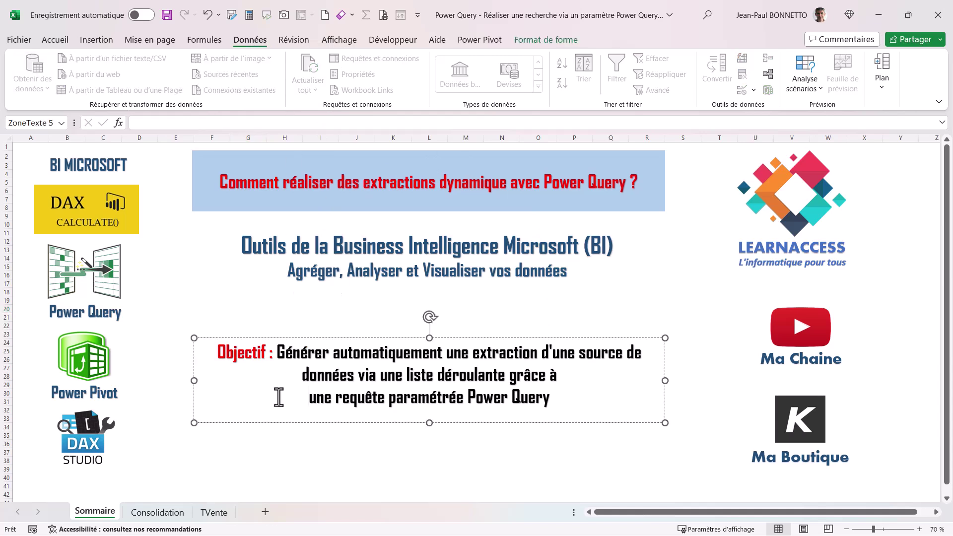